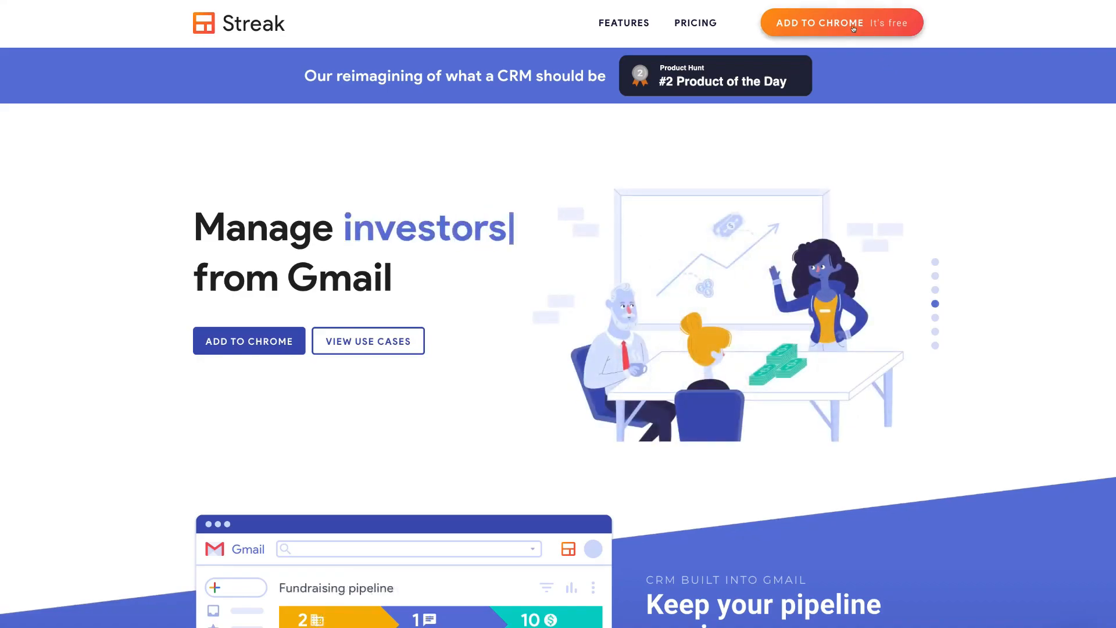
- Go from the Streak site to the Streak CRM for Gmail listing in the Chrome Web Store
left_click(851, 27)
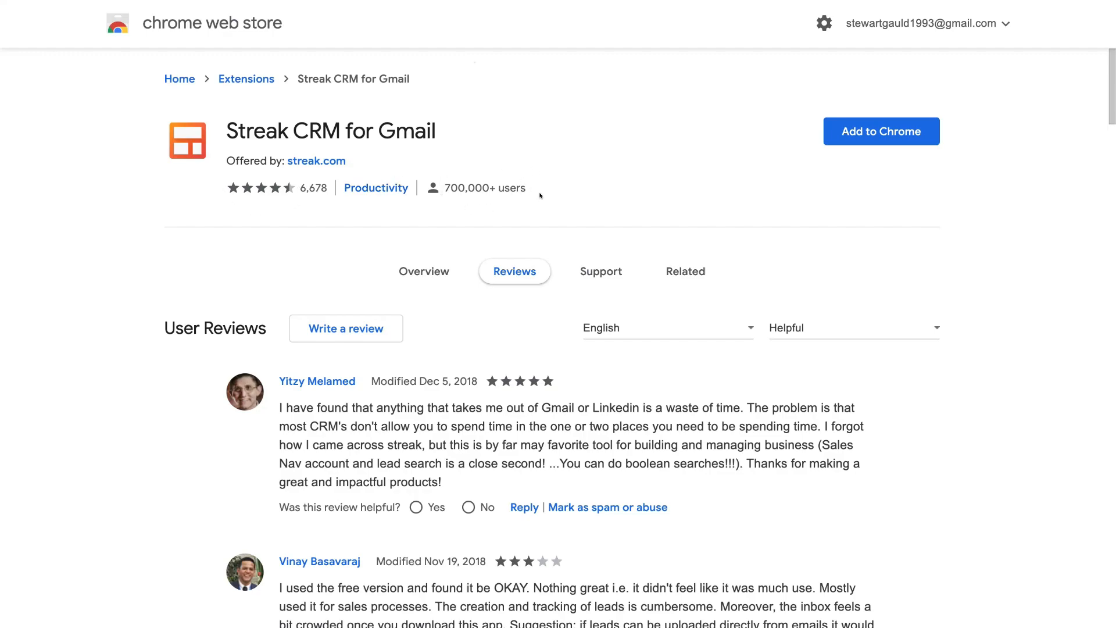
- Add the Streak CRM for Gmail extension to Chrome and approve its permission prompt
left_click(883, 137)
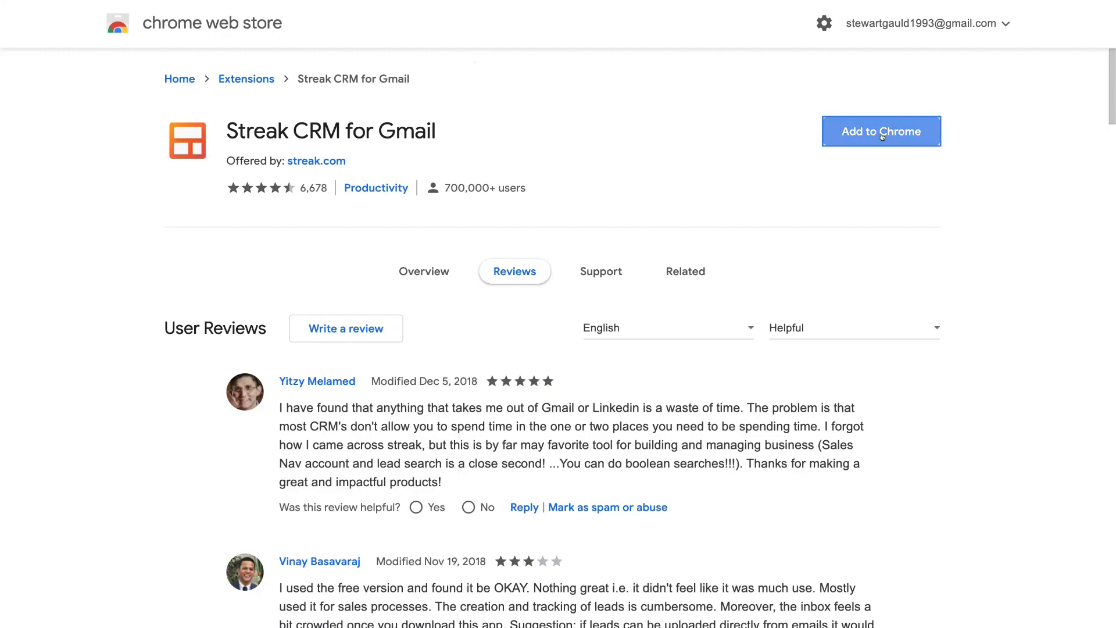
left_click(688, 160)
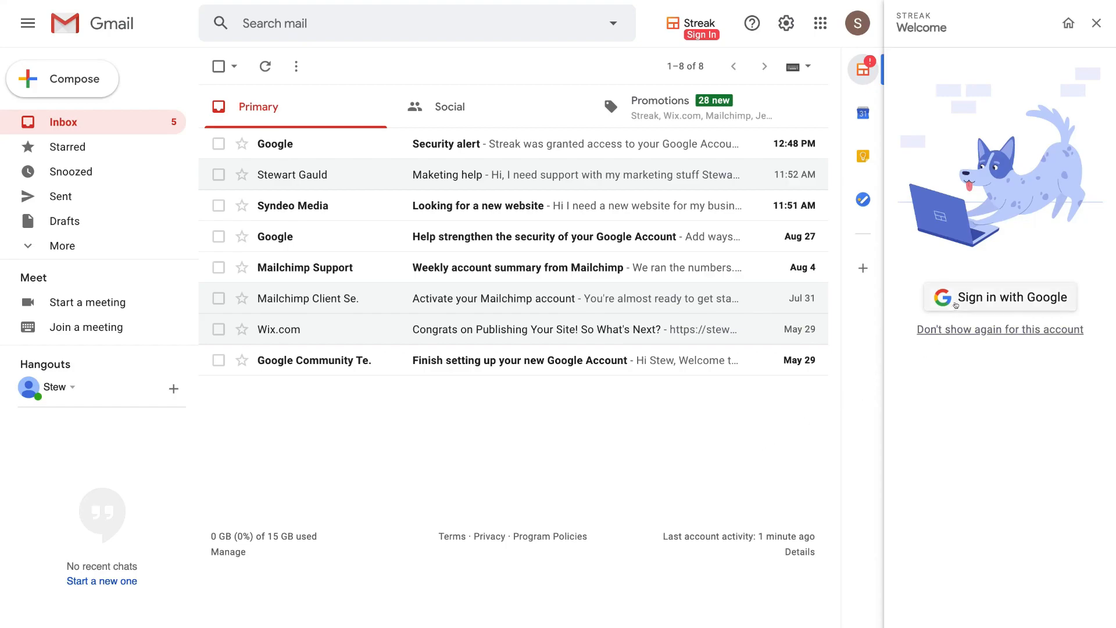
- Sign Streak in with the Google account and allow its Gmail, Drive, Contacts and Calendar access
left_click(1096, 23)
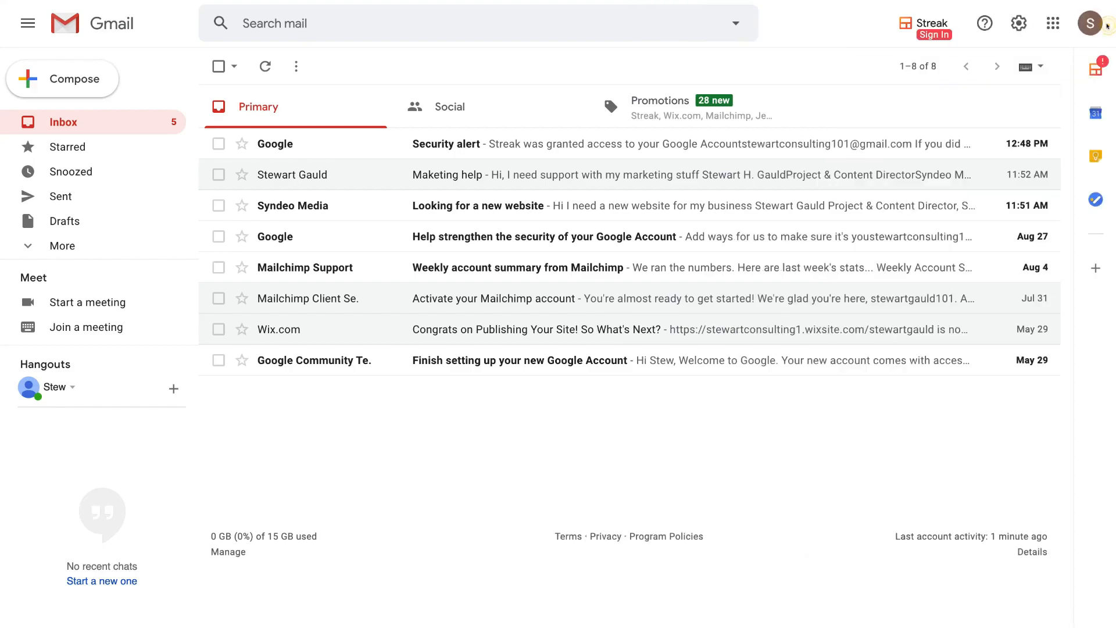
left_click(930, 26)
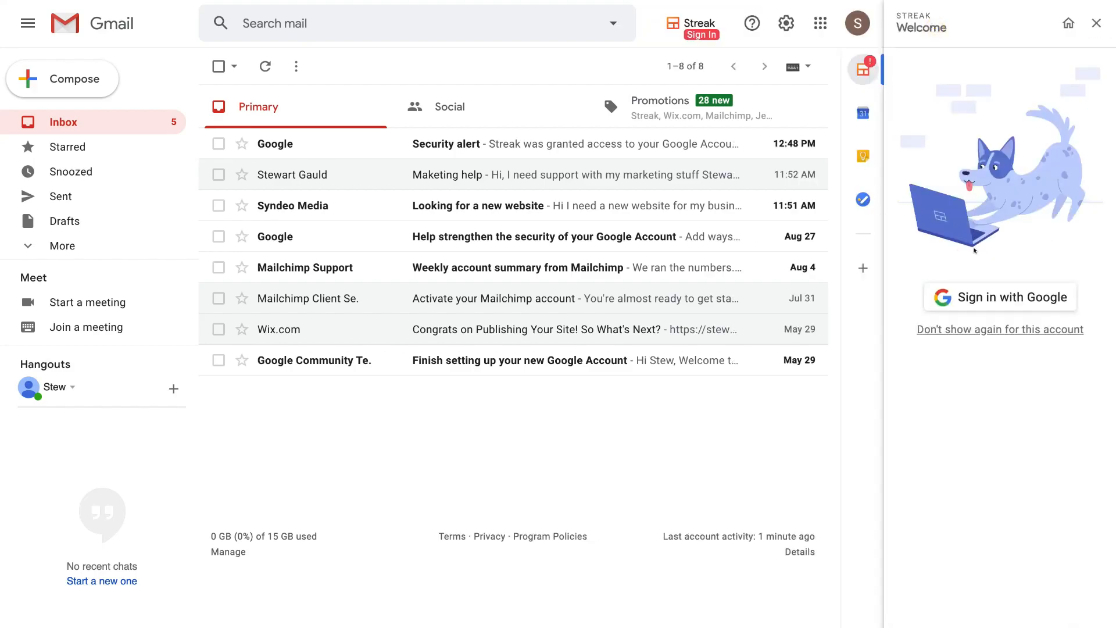
left_click(1037, 298)
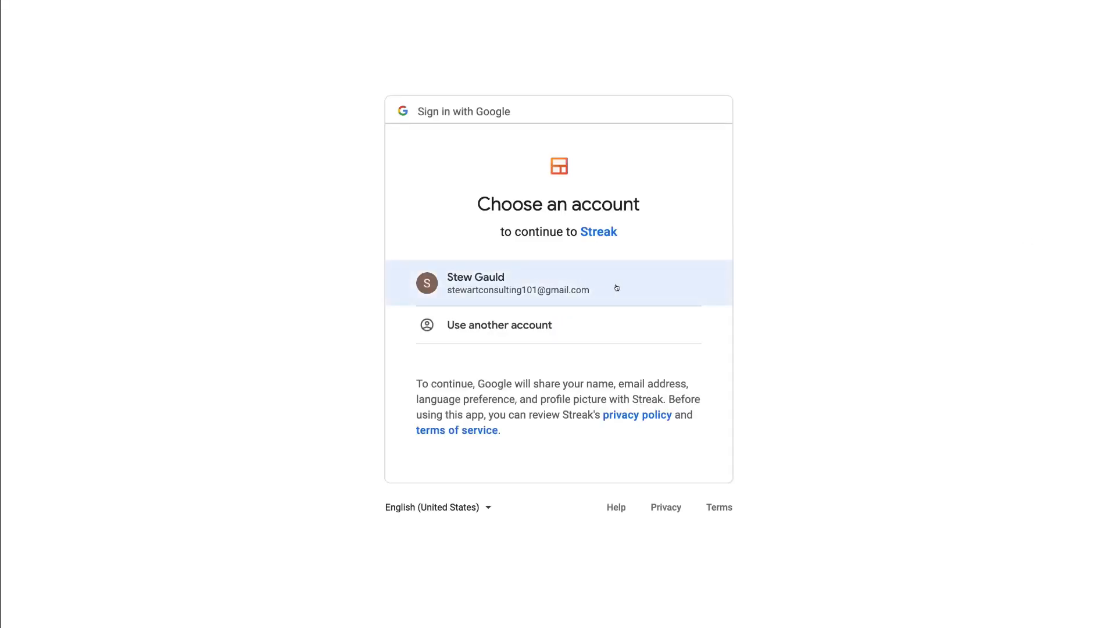
left_click(616, 288)
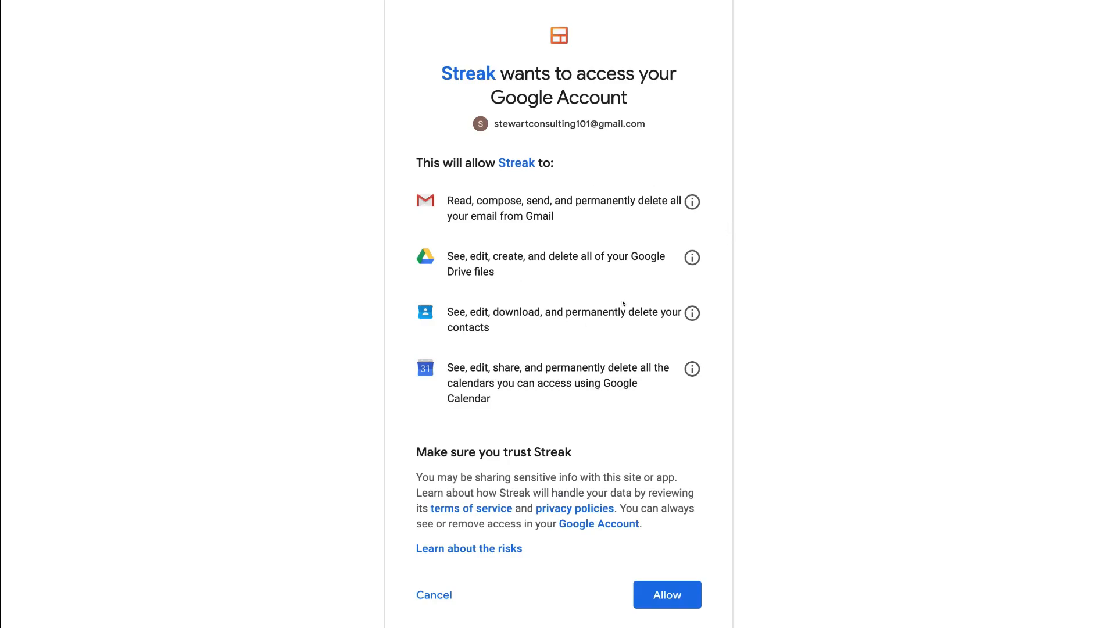
left_click(686, 591)
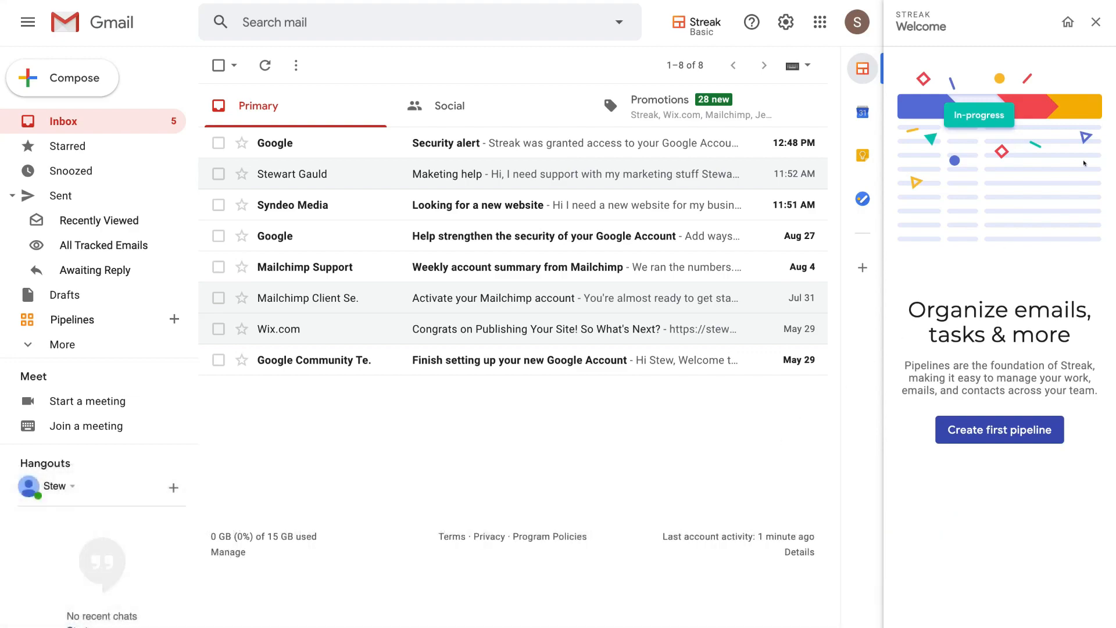
- Dismiss the Streak Welcome panel and reopen Streak Home from the sidebar icon
left_click(1095, 23)
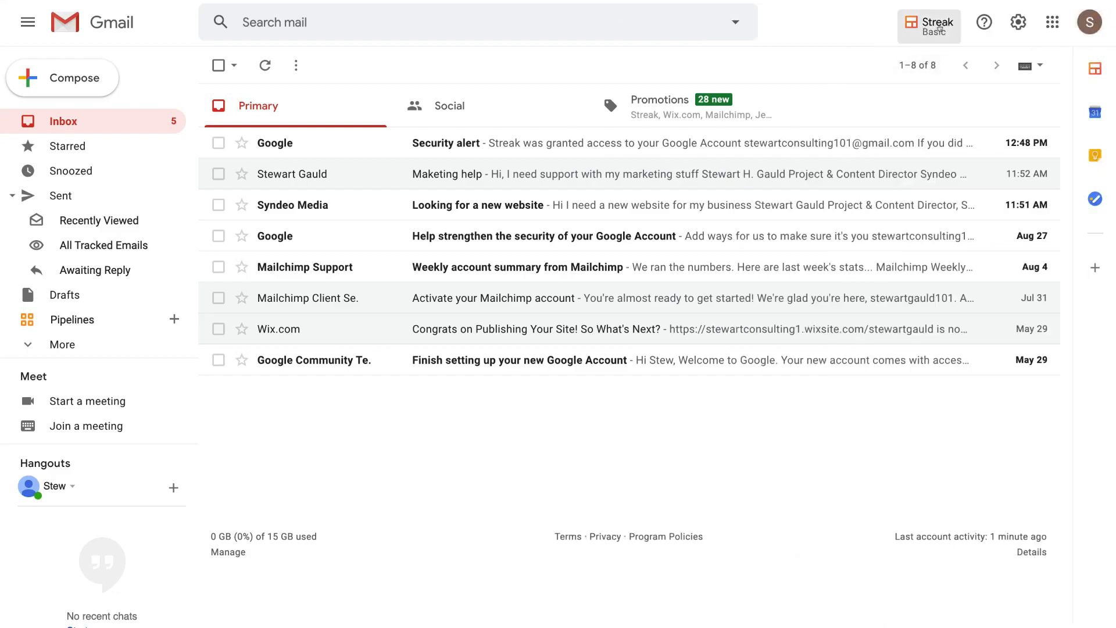
left_click(938, 27)
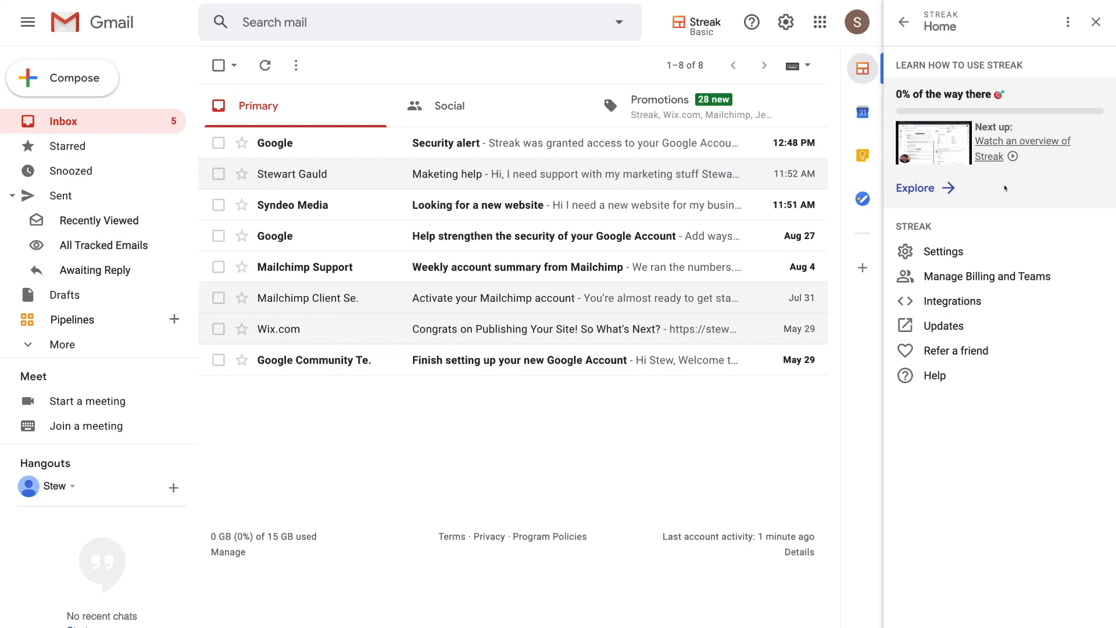
left_click(1094, 22)
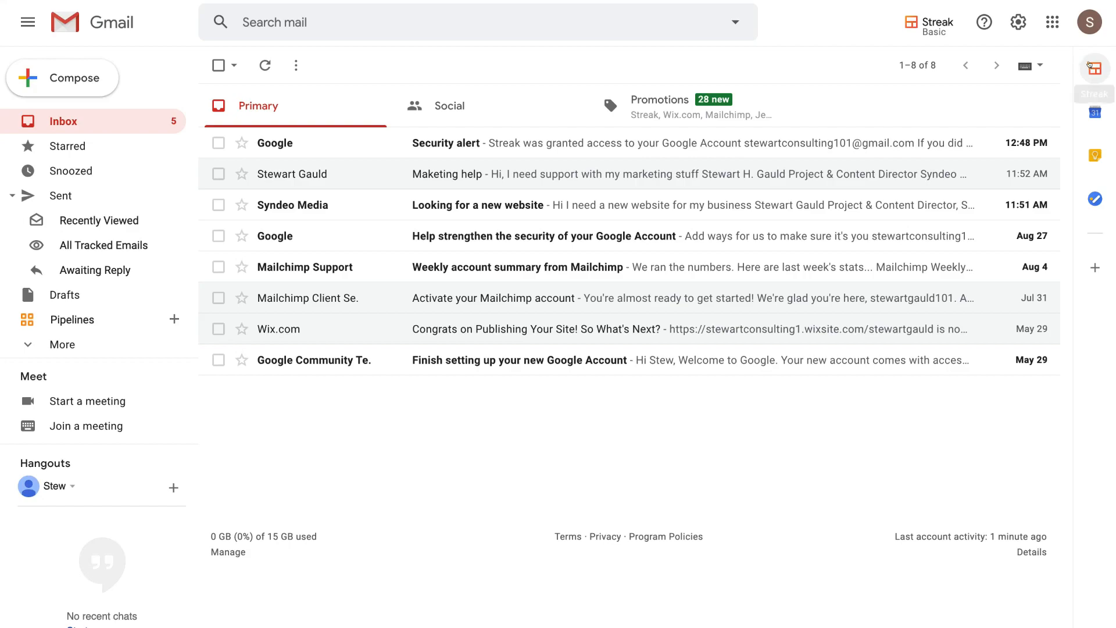
left_click(1093, 65)
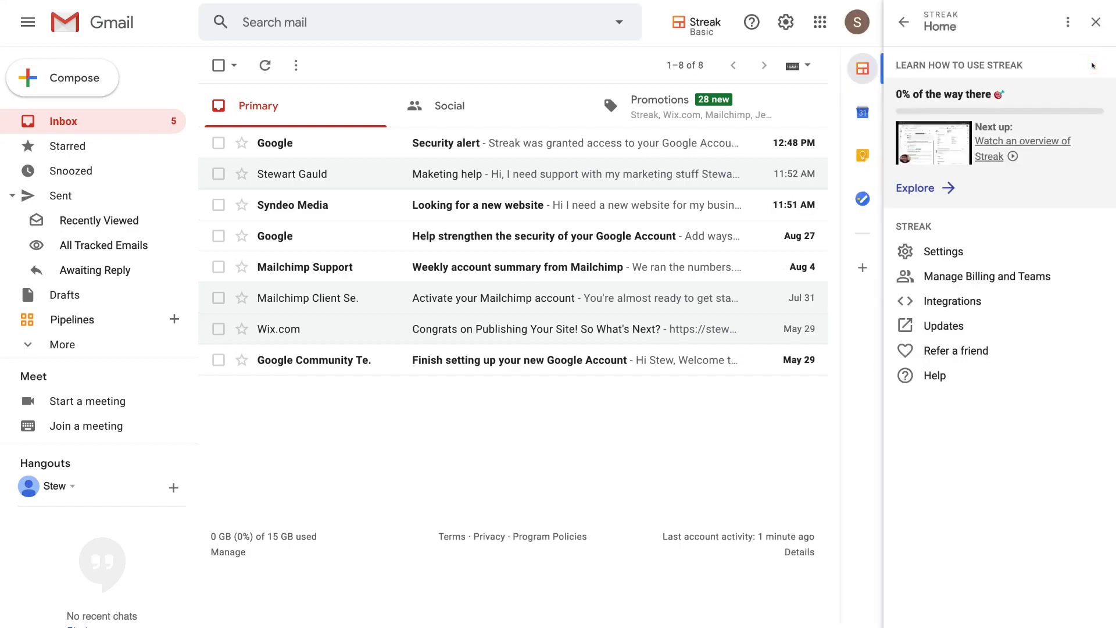
- Try boxing the 'Looking for a new website' thread, then start a new pipeline from Pipelines
left_click(1091, 25)
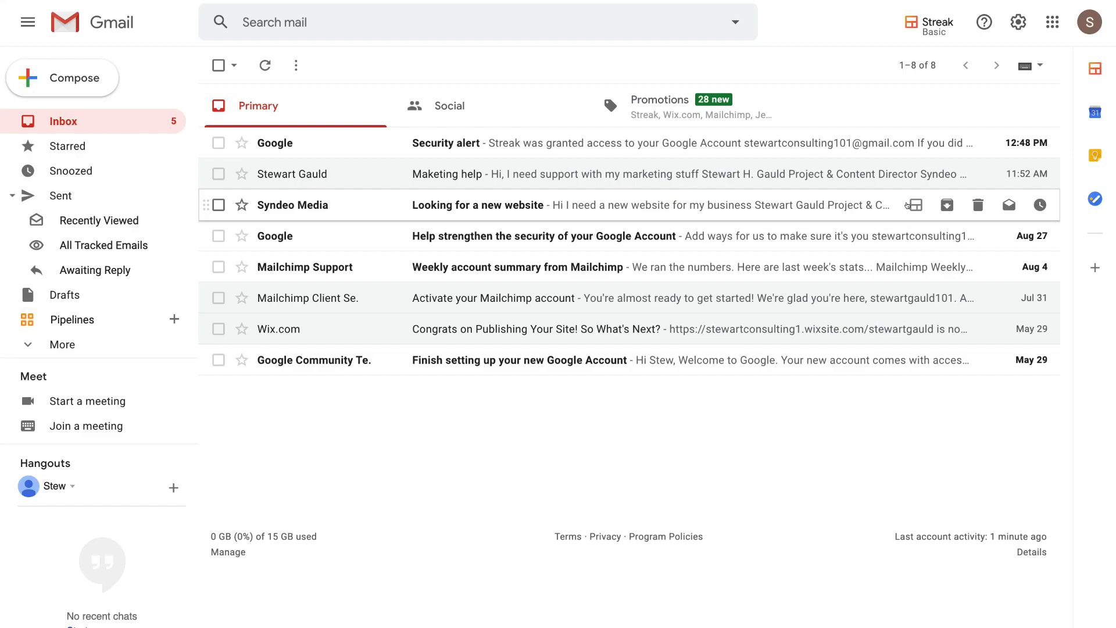
left_click(914, 204)
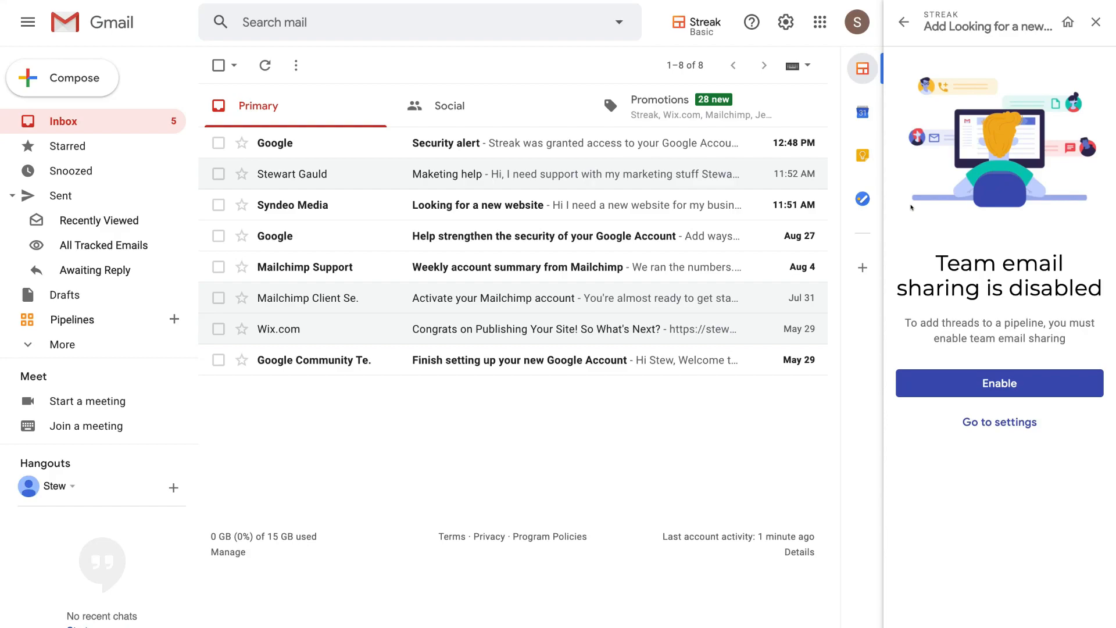
left_click(1095, 22)
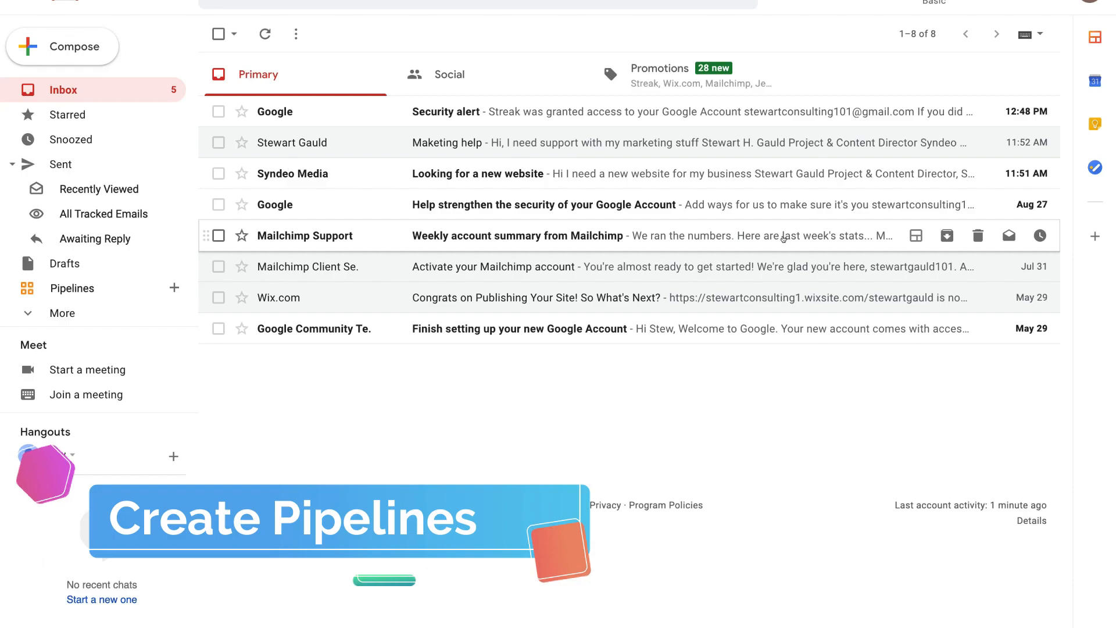
left_click(164, 287)
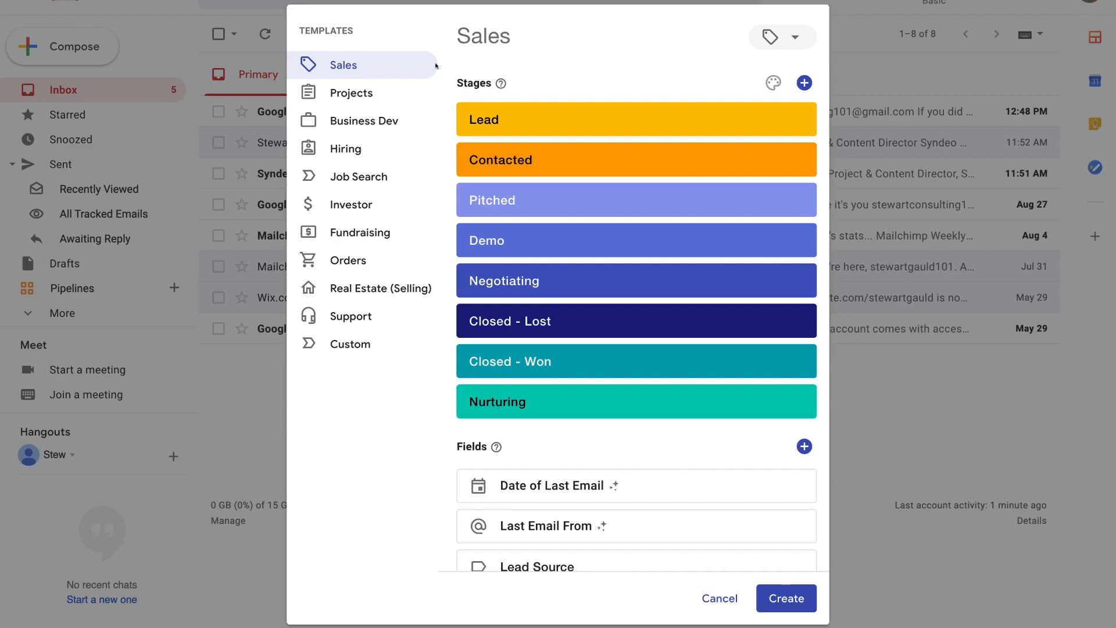
- Preview the Projects, Business Dev, Hiring, Job Search, Investor, Fundraising and Orders templates, then select Sales
left_click(382, 85)
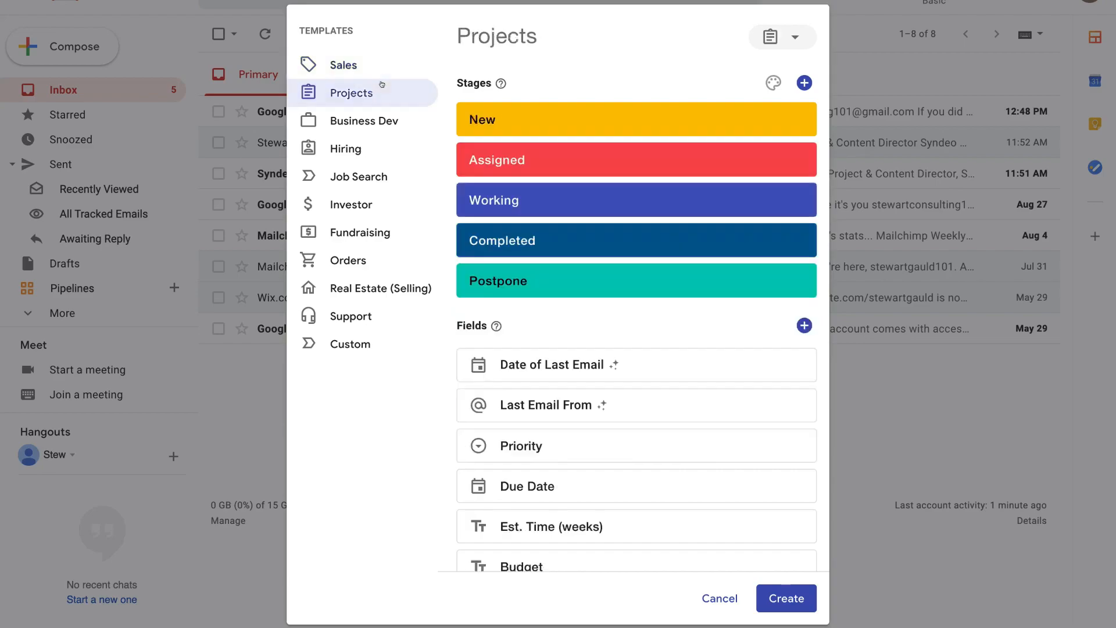
left_click(386, 117)
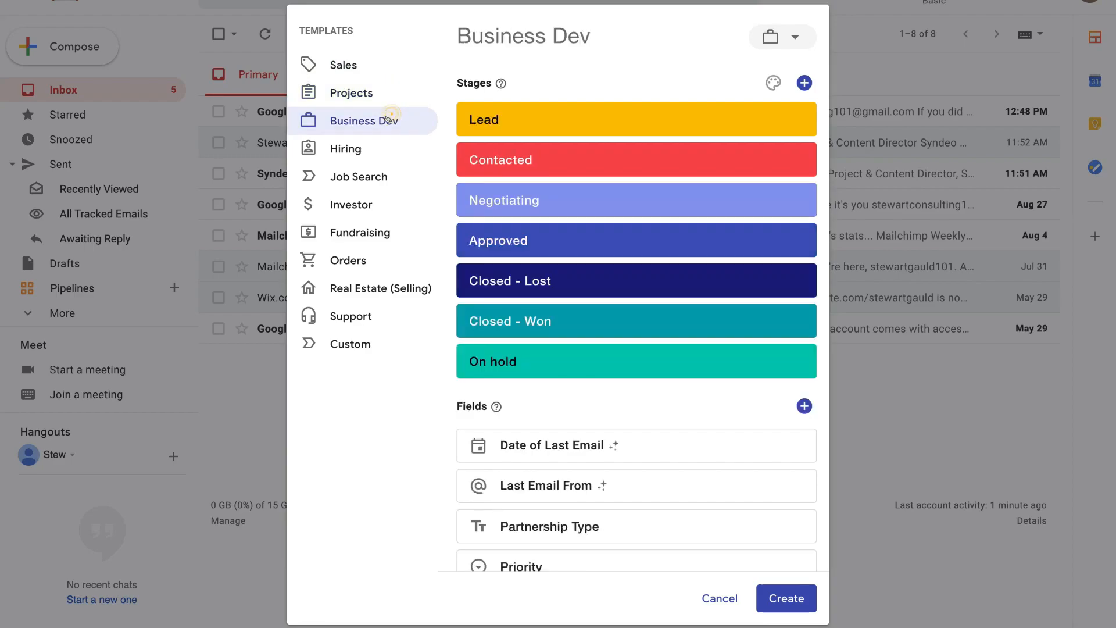
left_click(386, 149)
left_click(386, 176)
left_click(381, 202)
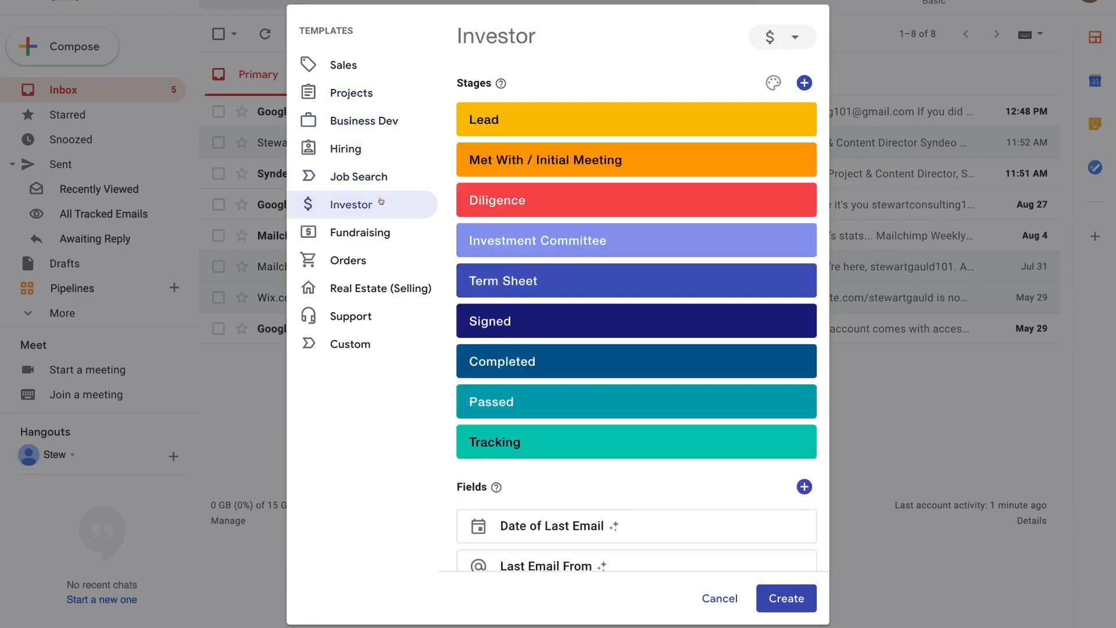
left_click(382, 231)
left_click(378, 255)
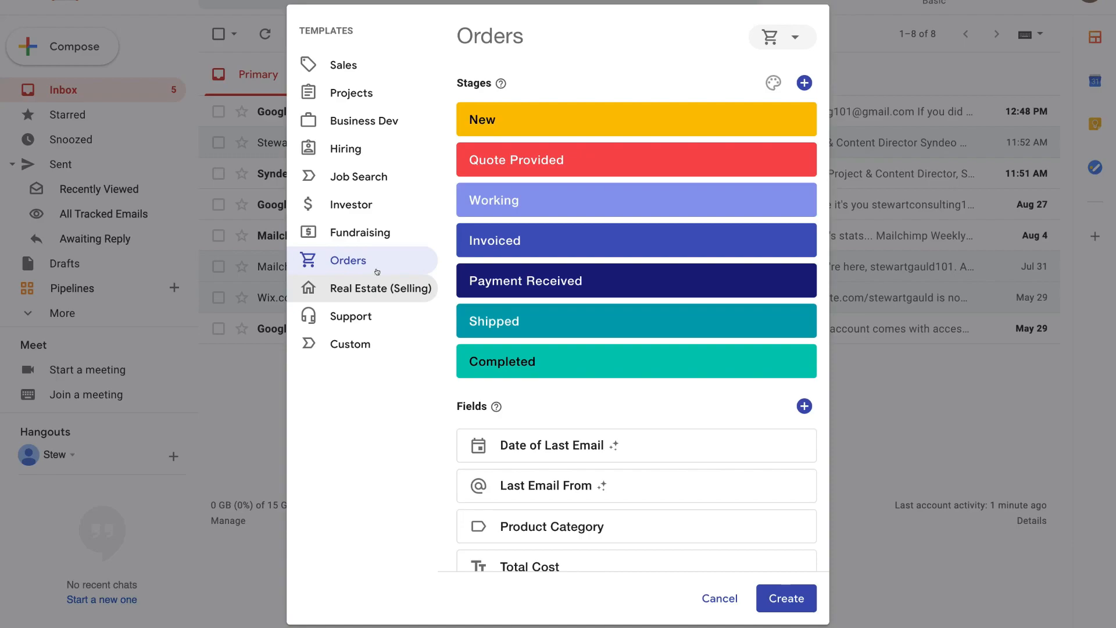
left_click(367, 76)
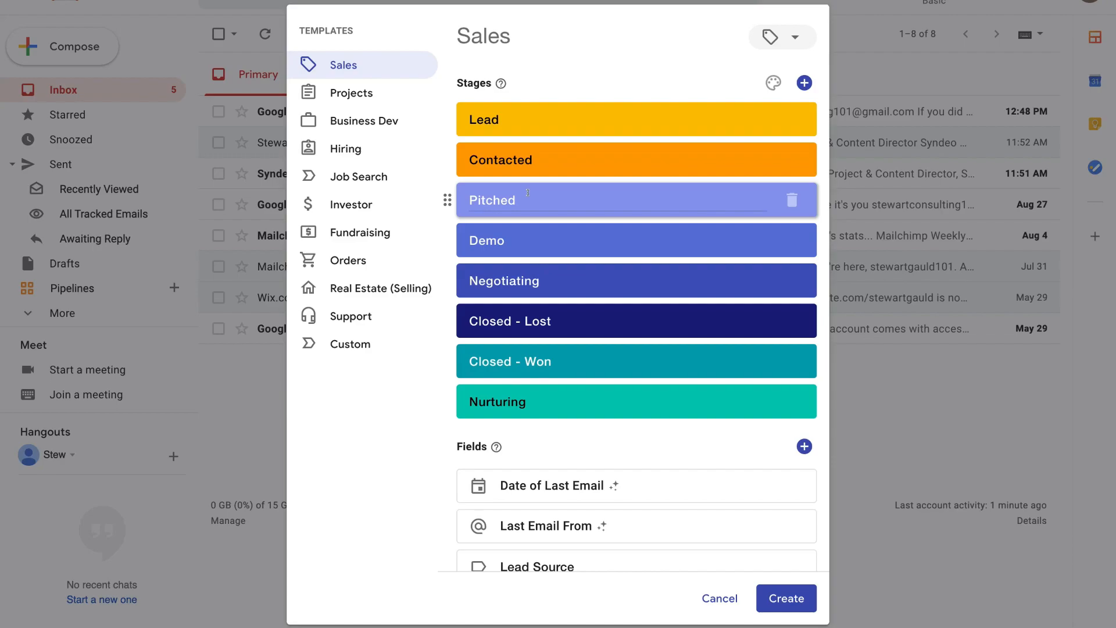
- Edit the Contacted stage name, move Pitched below Demo, and review the template's fields
scroll(557, 407, "down", 3)
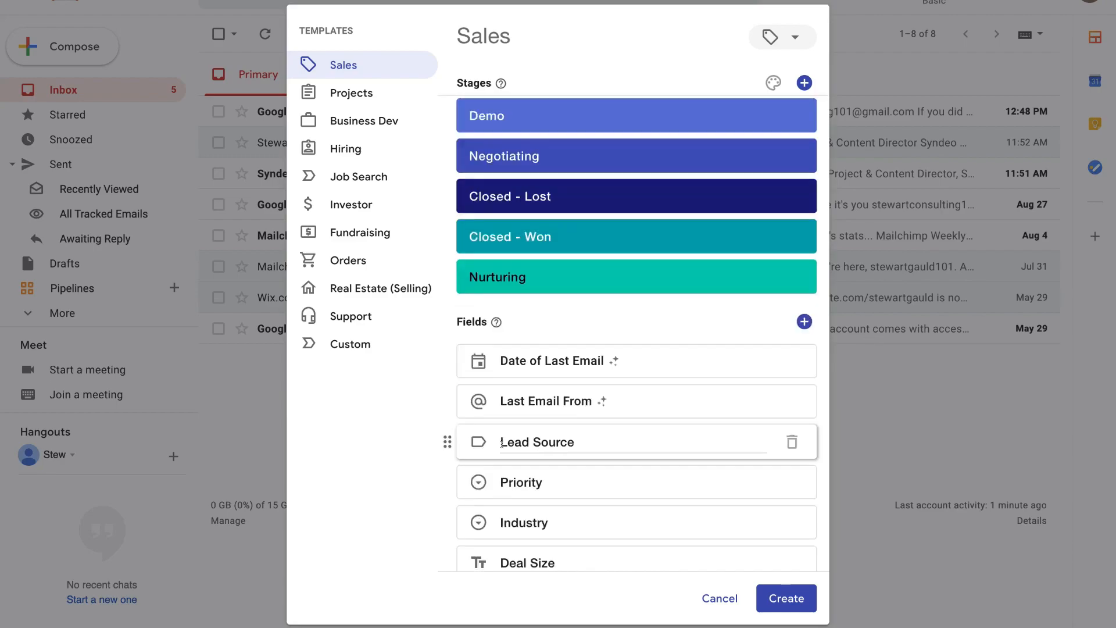
scroll(559, 270, "up", 2)
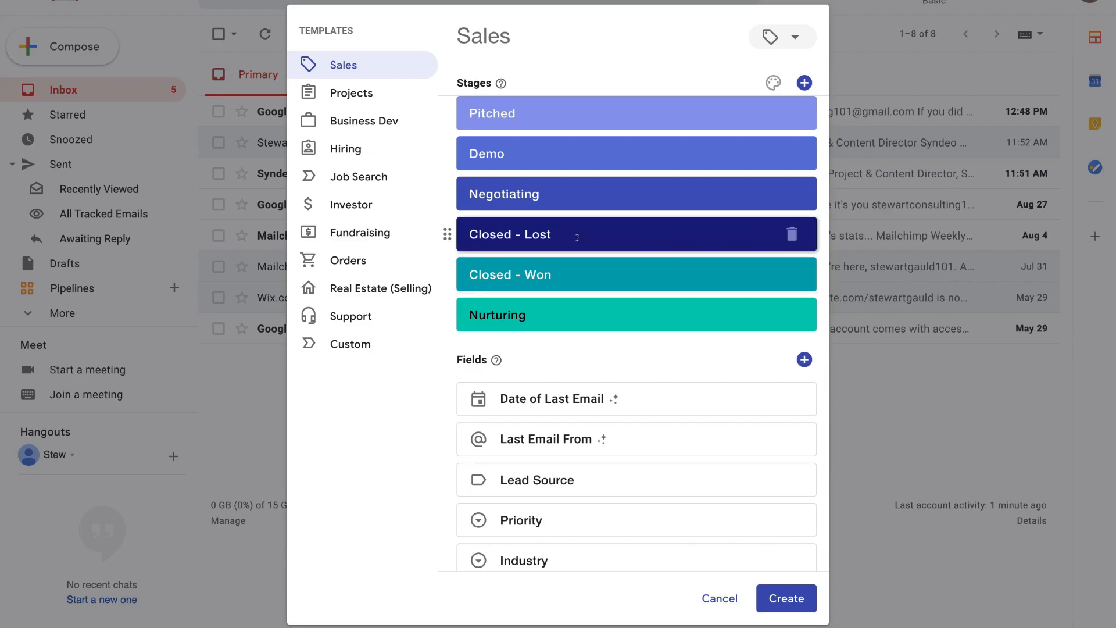
scroll(511, 234, "up", 2)
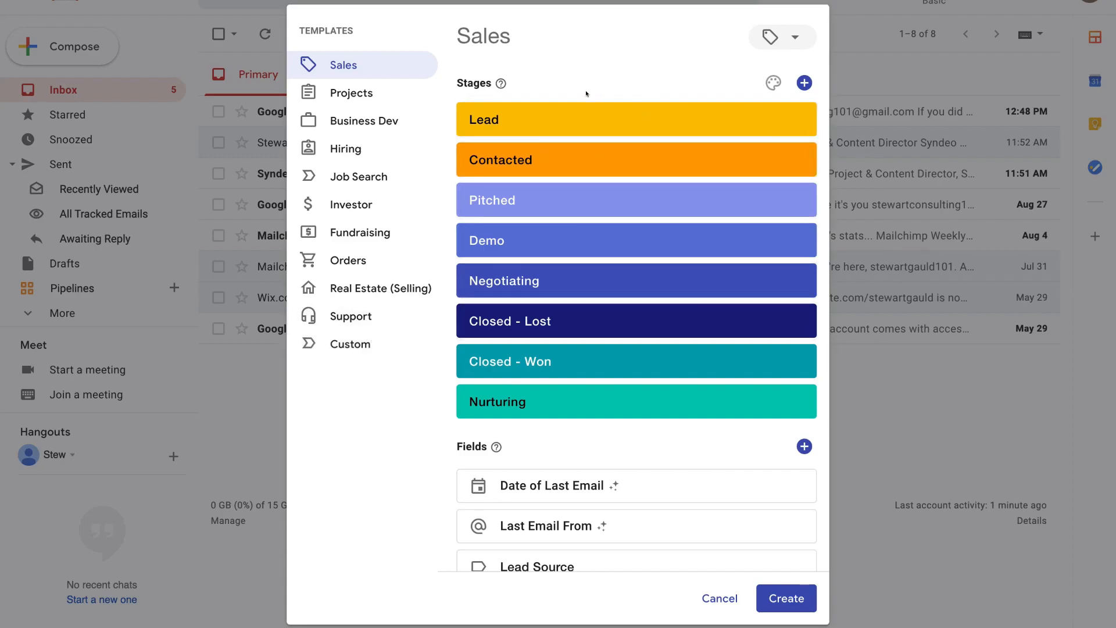
left_click(559, 158)
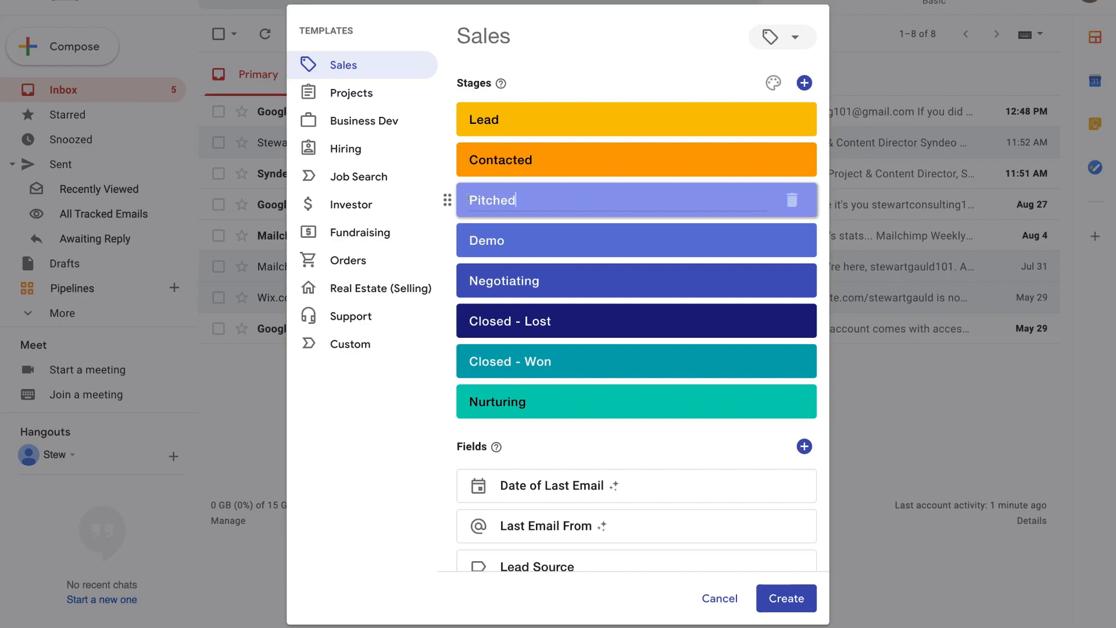
mouse_move(440, 198)
left_mouse_down()
mouse_move(440, 219)
mouse_move(437, 197)
left_mouse_up()
scroll(692, 401, "down", 4)
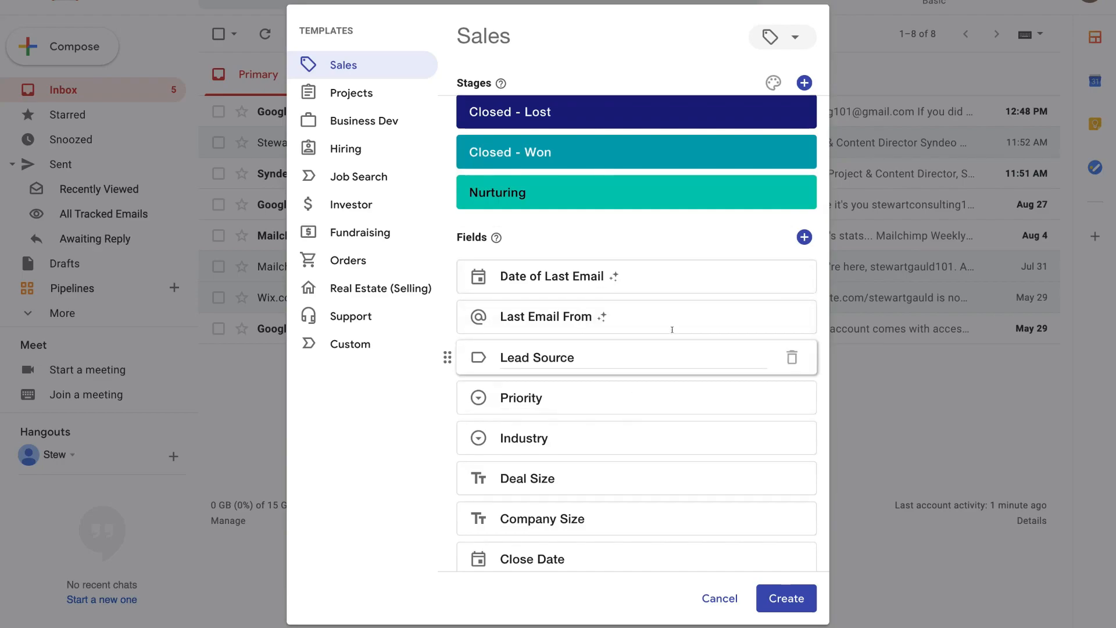
scroll(672, 386, "down", 3)
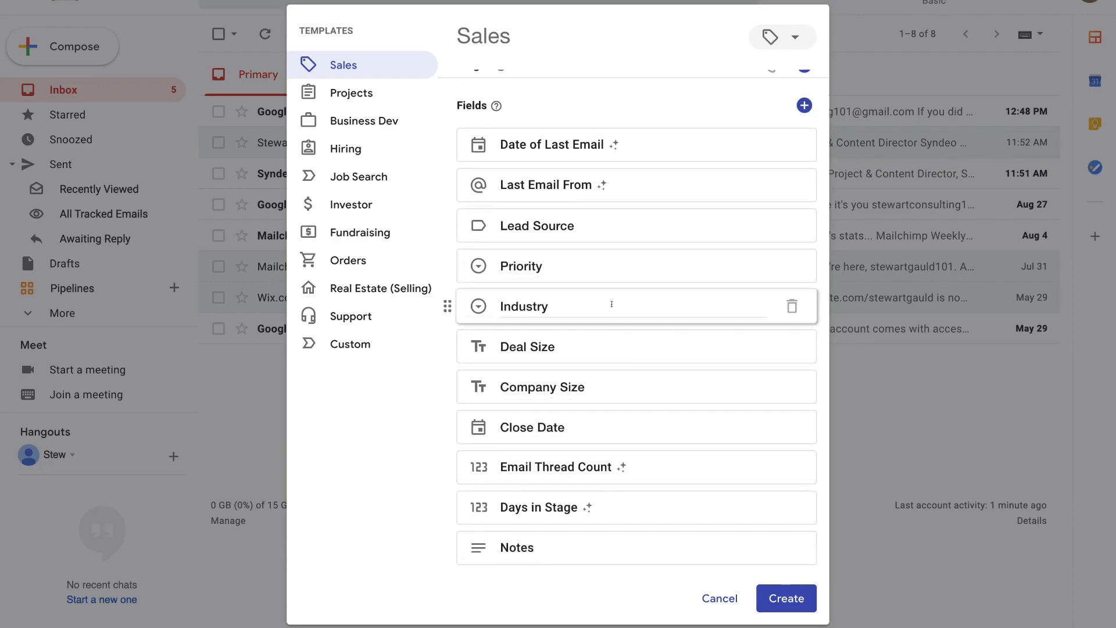
scroll(611, 304, "up", 6)
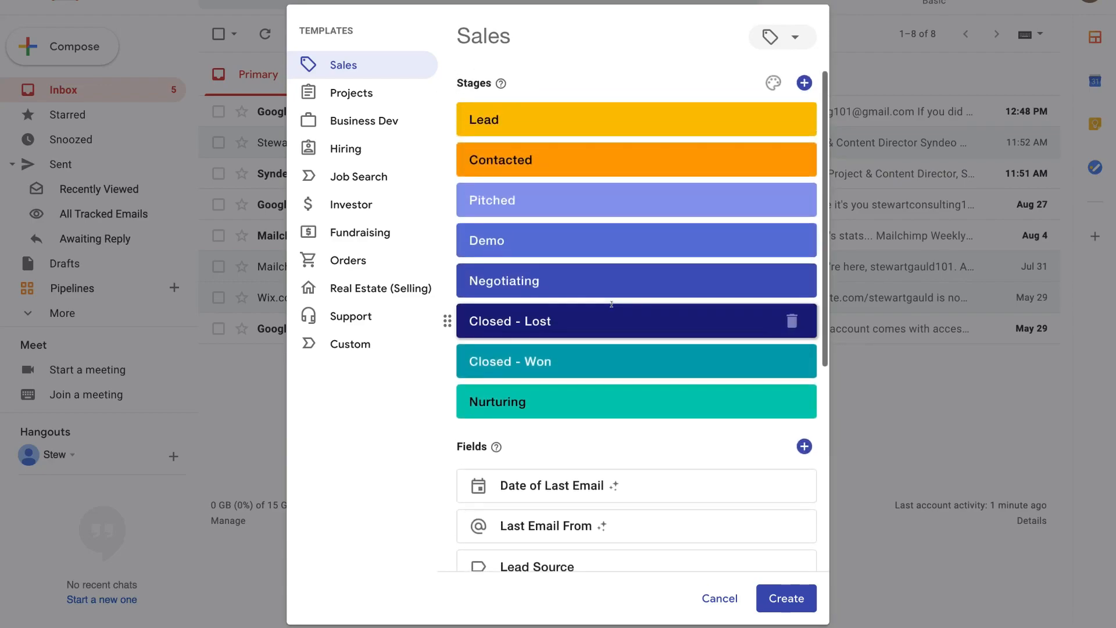
- Create the pipeline from the Sales template and confirm its sharing settings
left_click(786, 598)
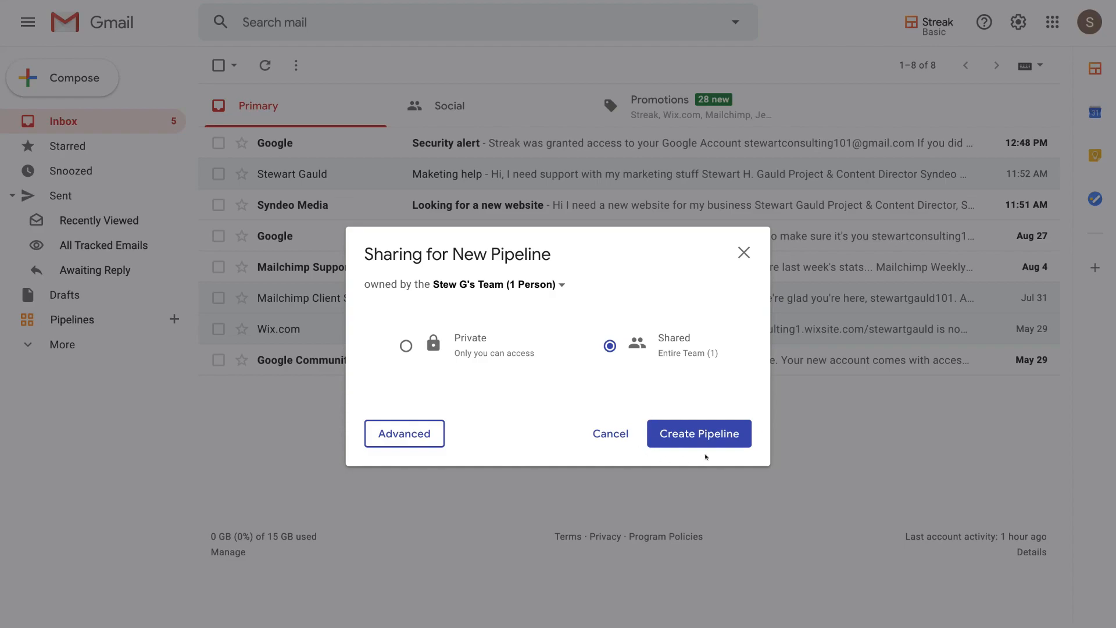
left_click(716, 438)
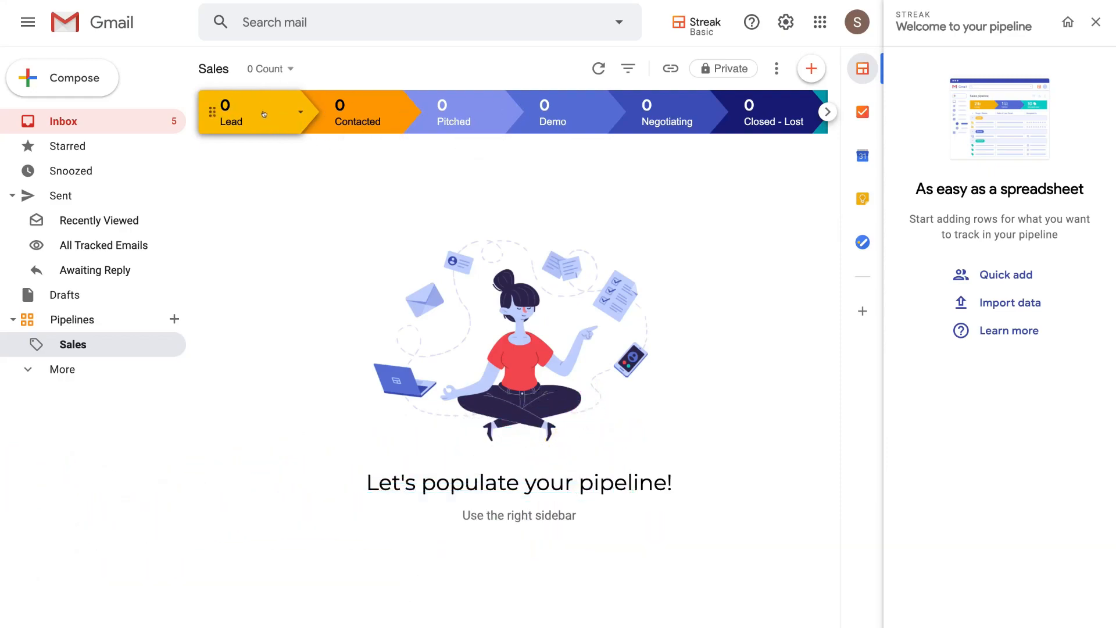
- Add a Lead box named with the contact's full name, then review the pipeline table's columns
left_click(805, 72)
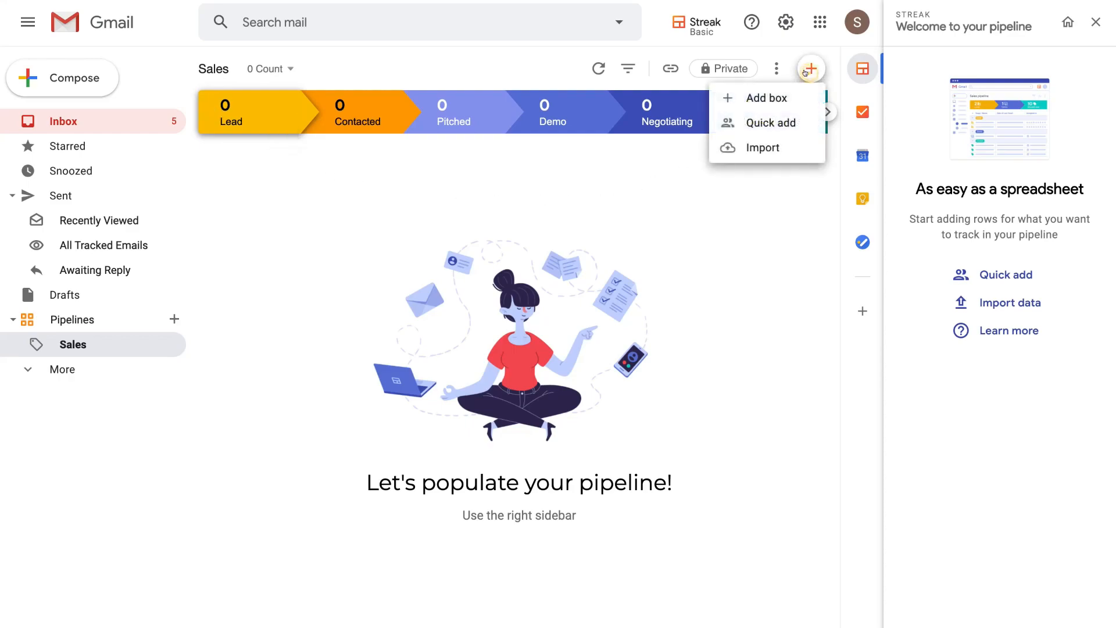
left_click(786, 97)
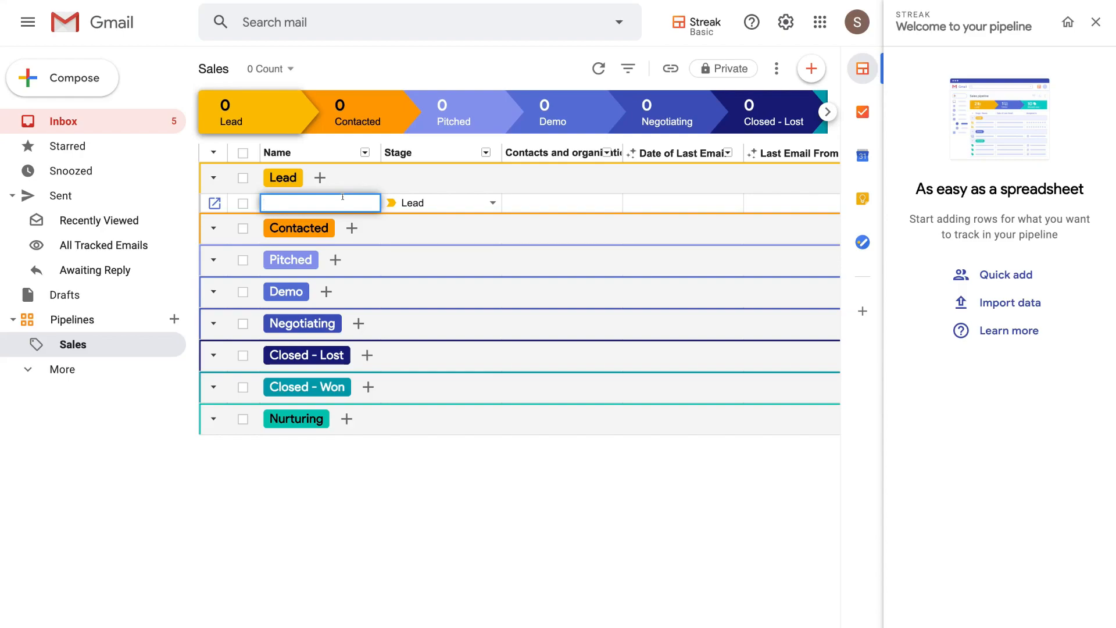
key("Return")
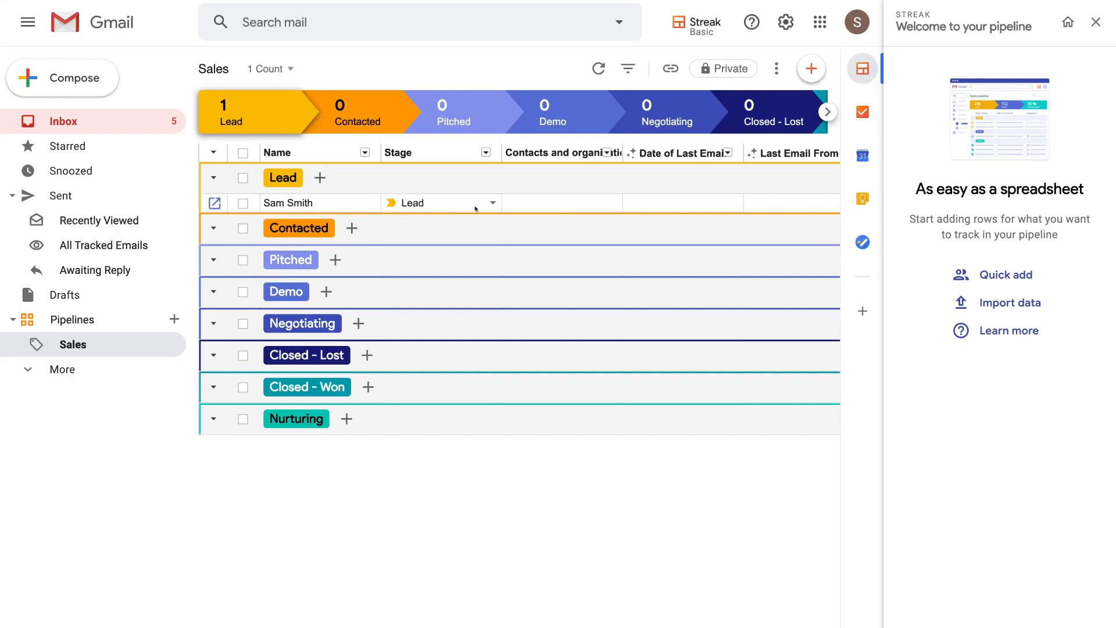
scroll(474, 210, "right", 3)
scroll(475, 209, "right", 2)
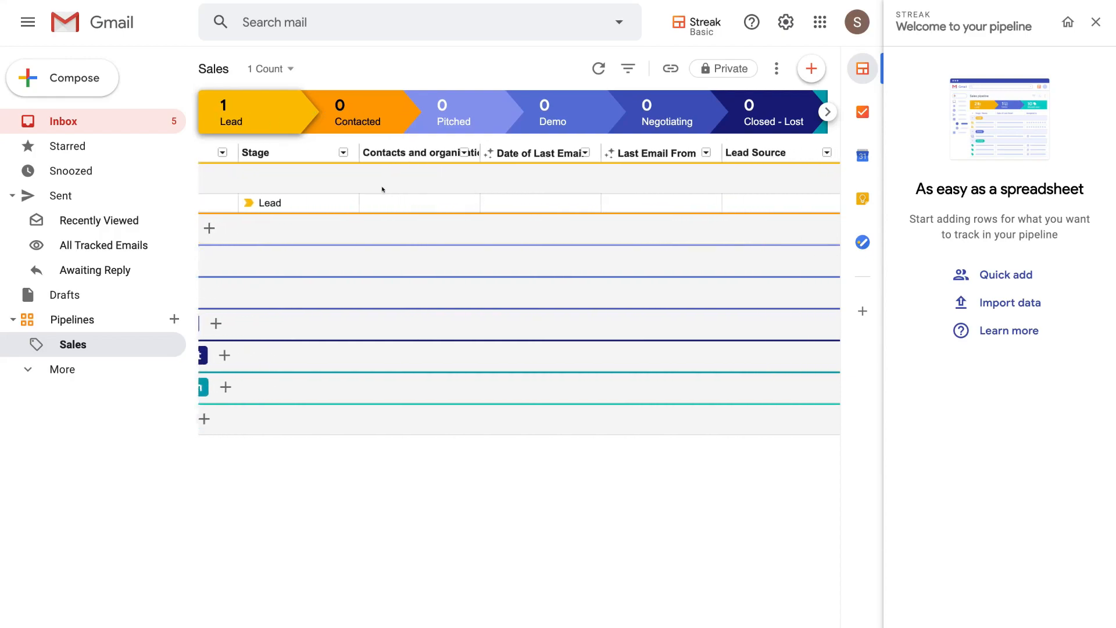
scroll(474, 196, "right", 1)
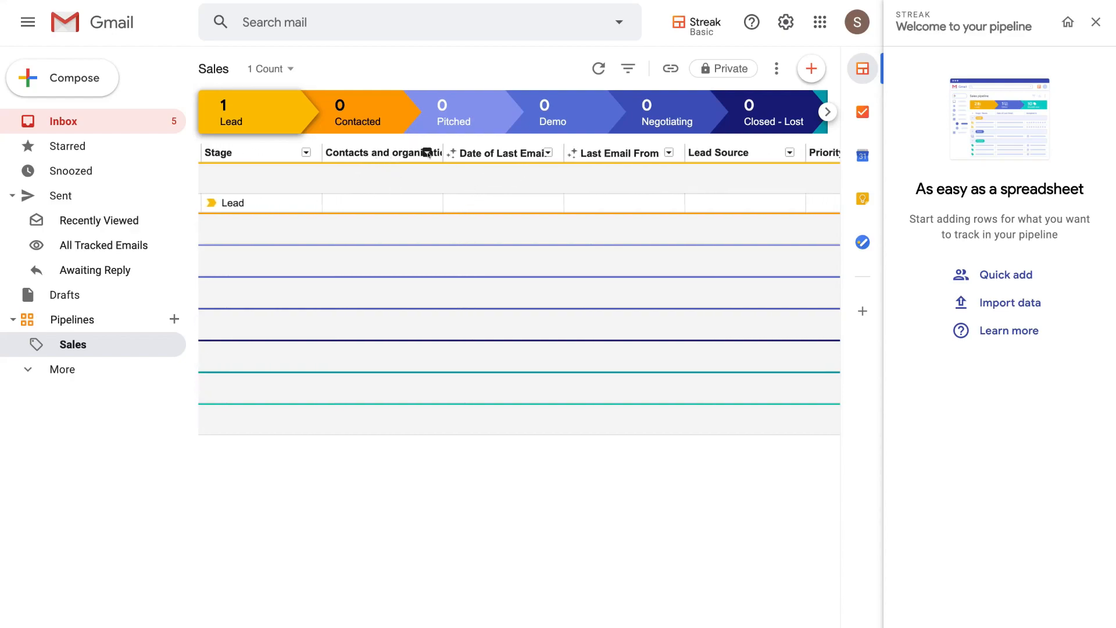
scroll(611, 196, "right", 4)
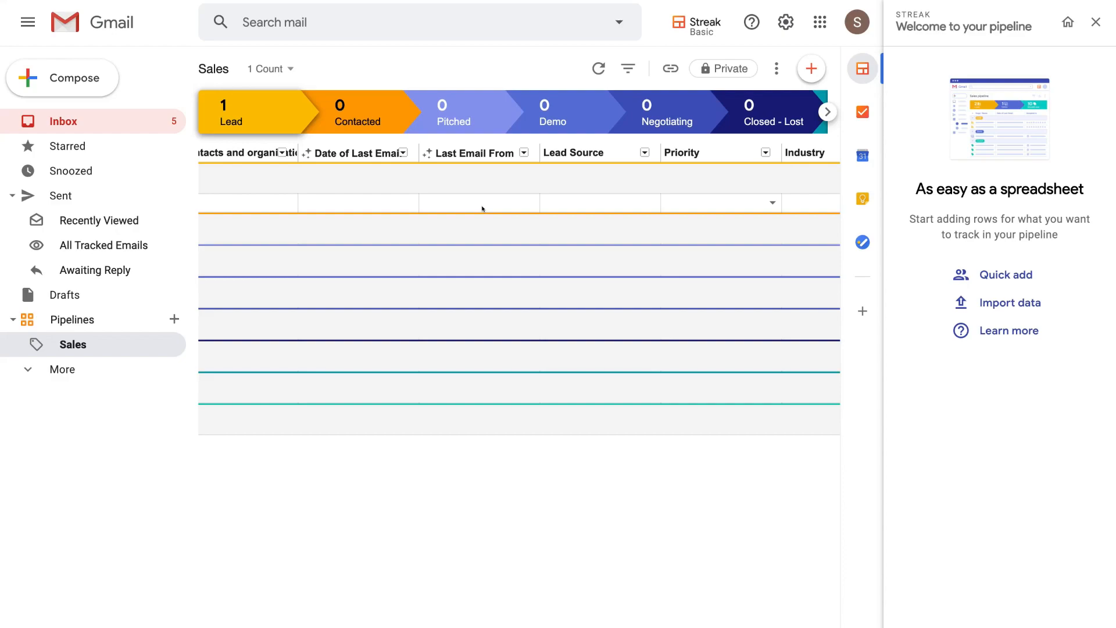
scroll(482, 209, "right", 12)
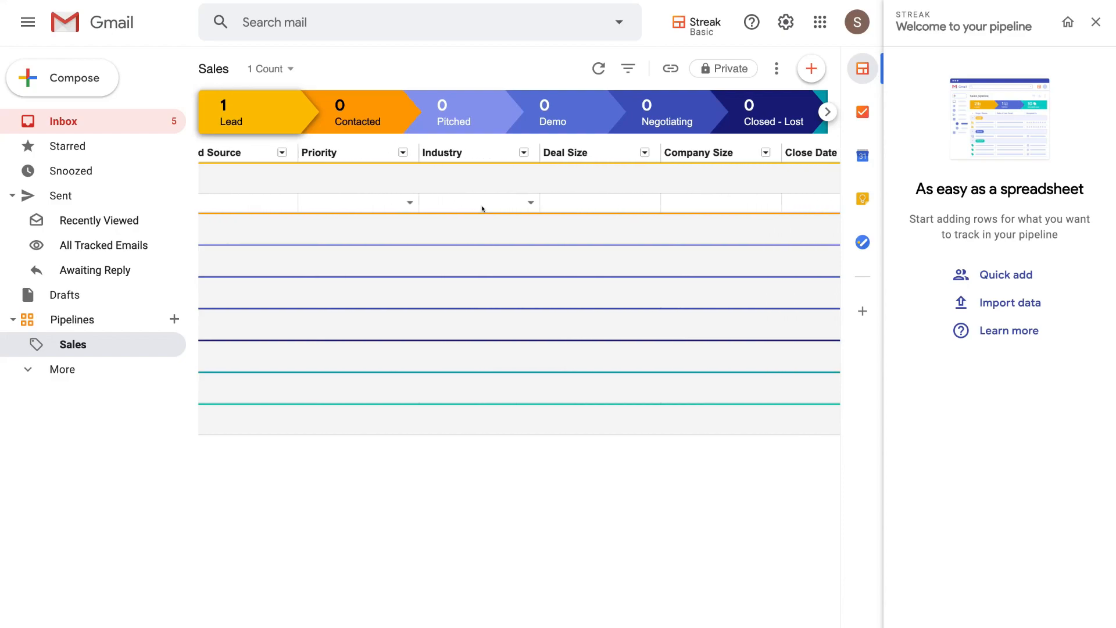
scroll(482, 209, "right", 6)
scroll(482, 208, "left", 18)
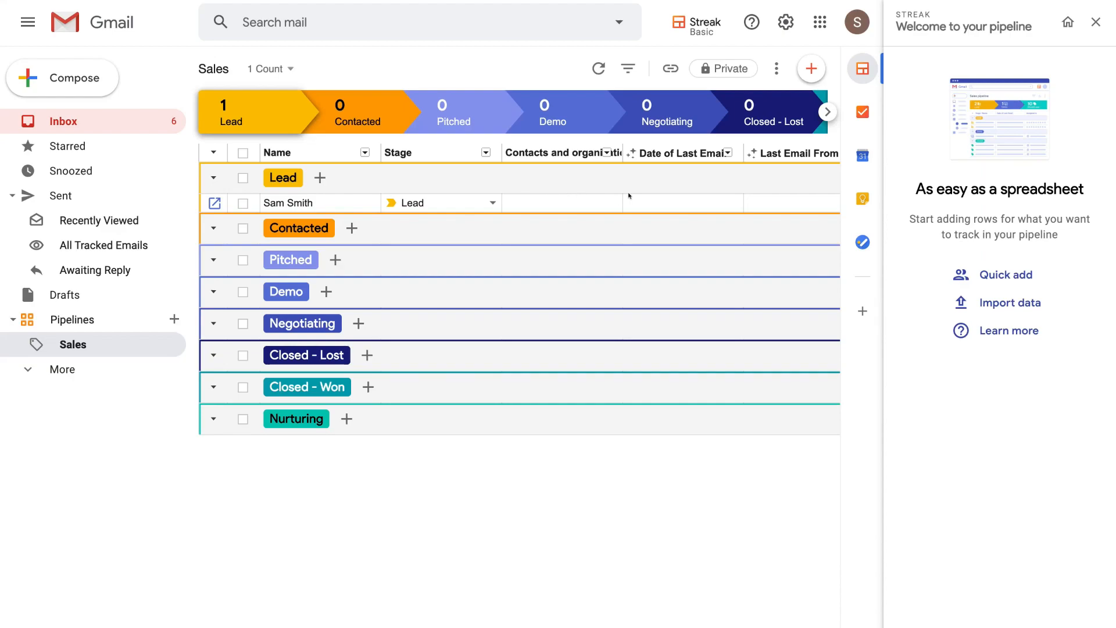
scroll(640, 199, "right", 5)
scroll(650, 201, "left", 5)
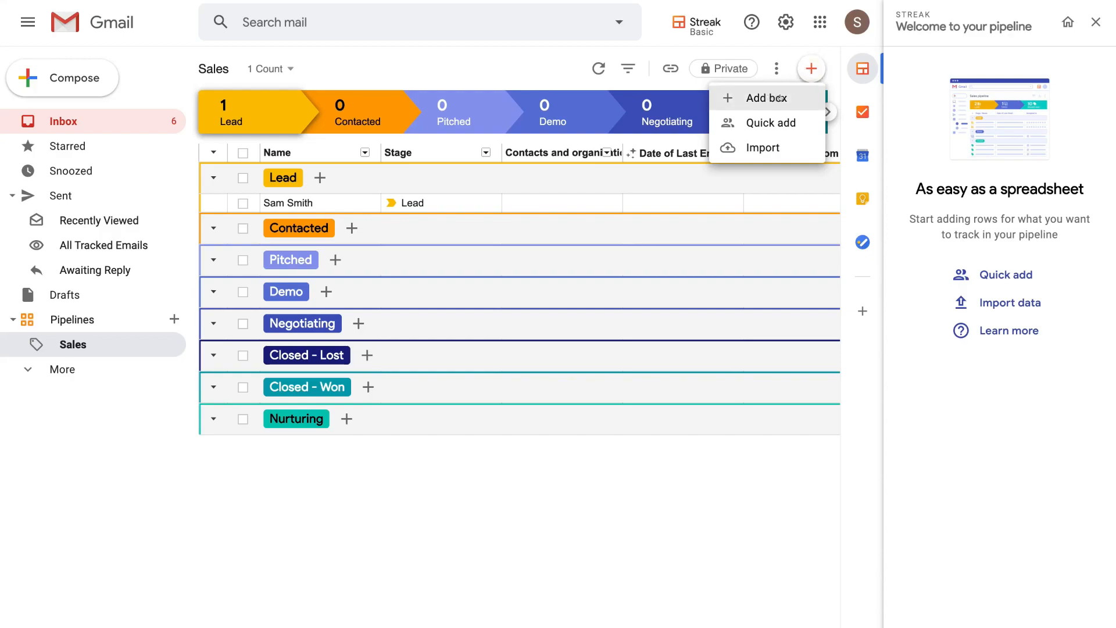
- Quick-add the Syndeo company from recent contacts as a second Lead box
left_click(798, 121)
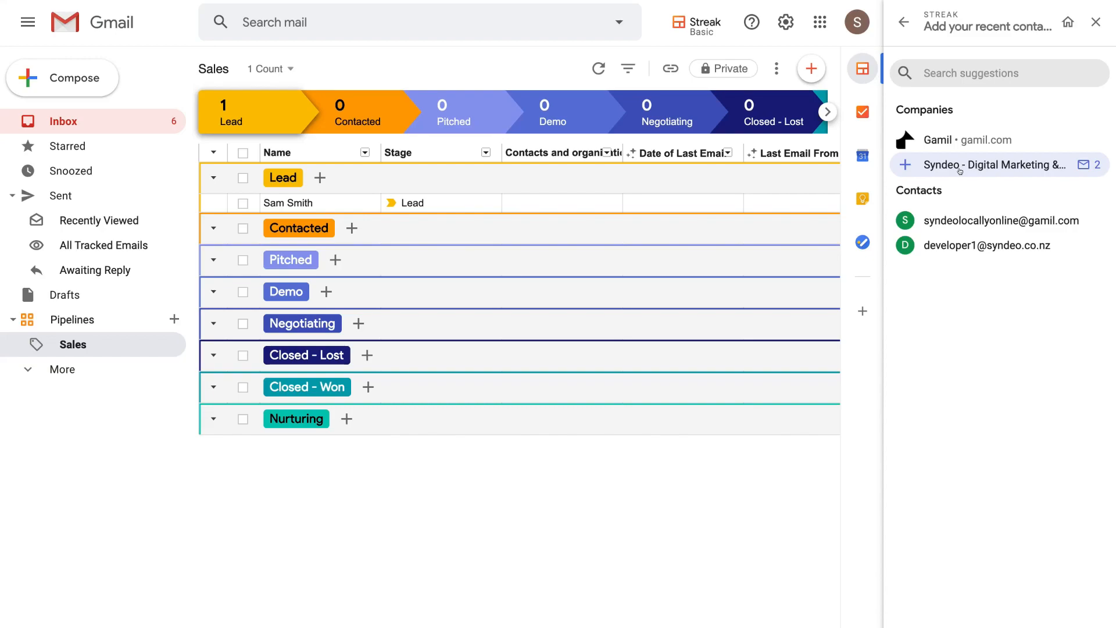
left_click(905, 164)
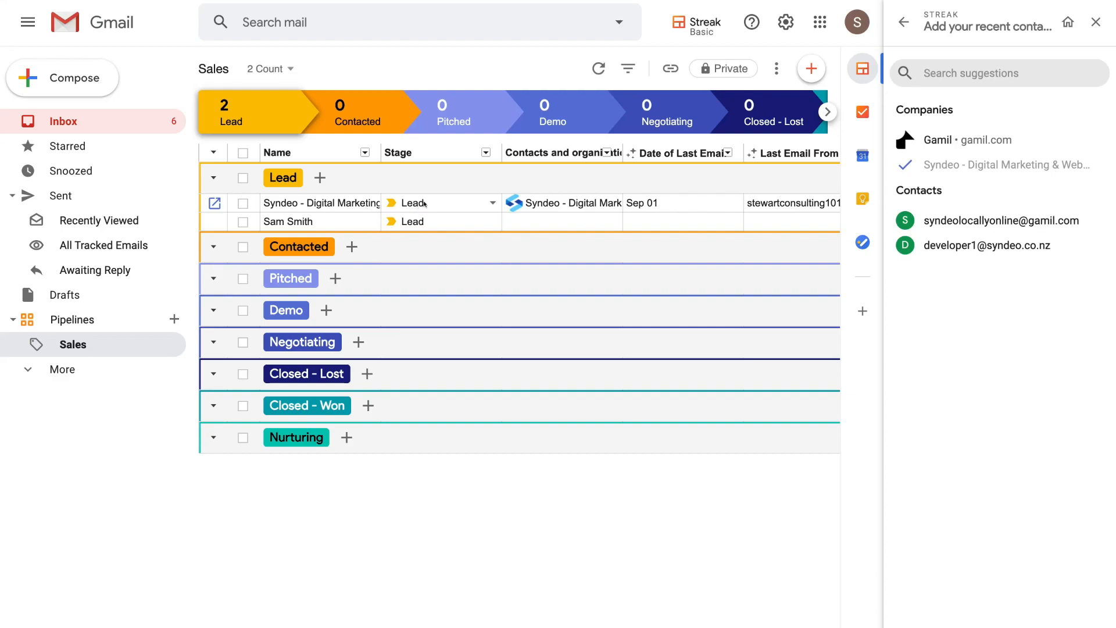
scroll(436, 204, "right", 3)
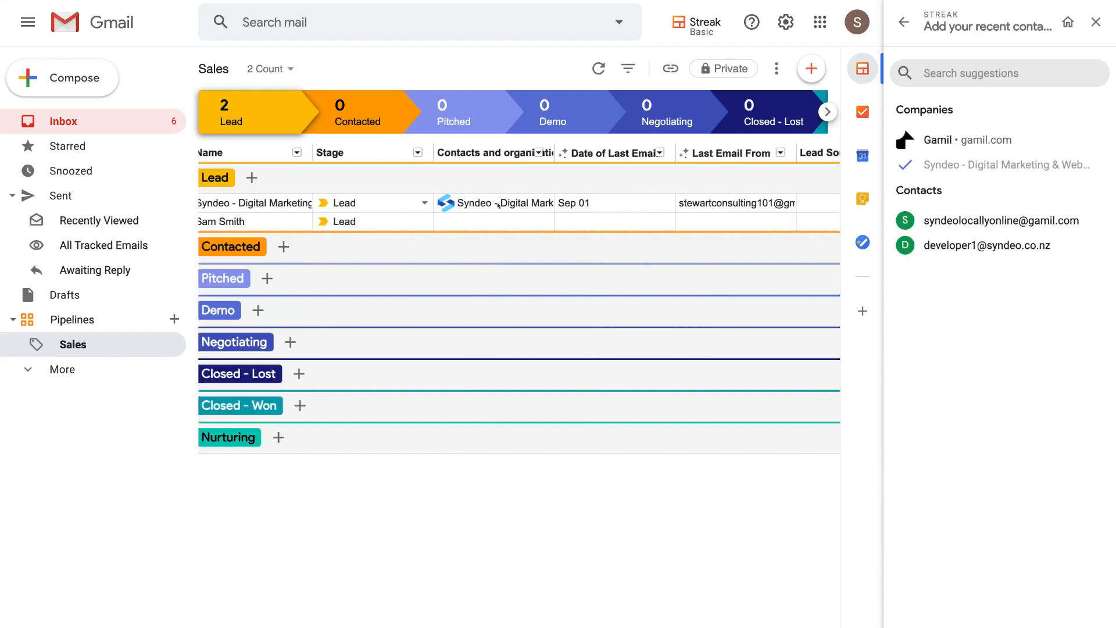
scroll(498, 202, "right", 5)
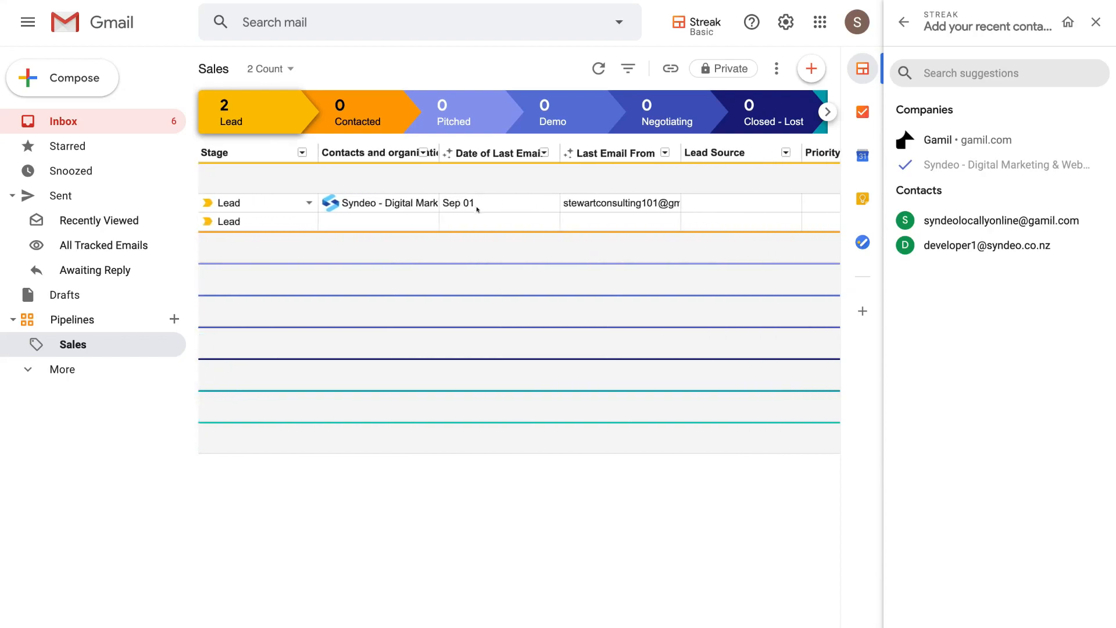
scroll(541, 203, "right", 2)
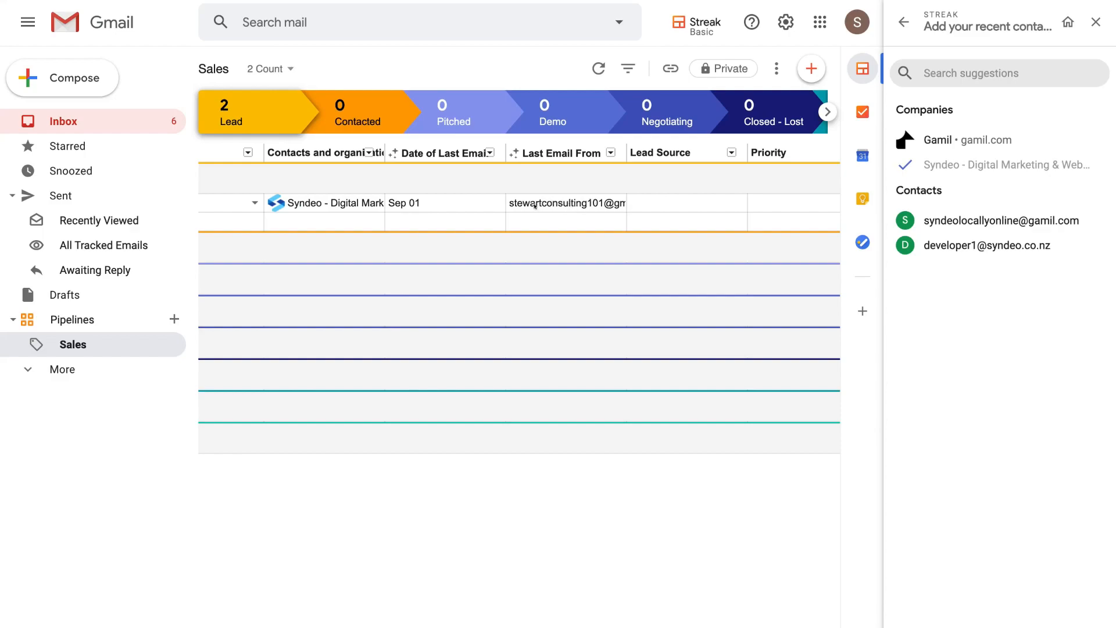
scroll(589, 202, "right", 10)
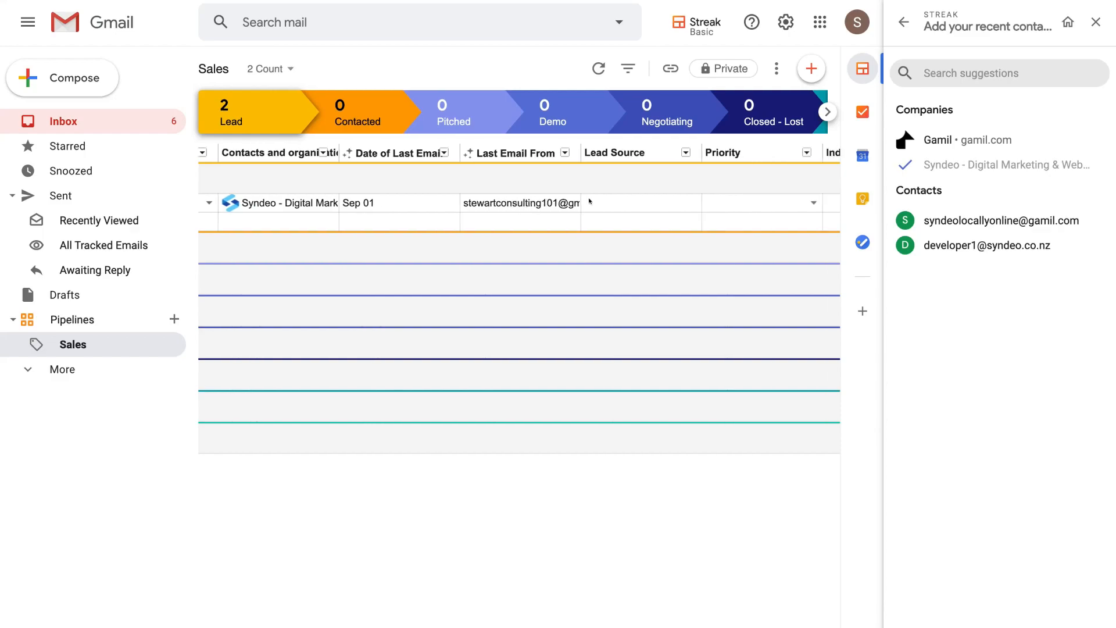
scroll(589, 201, "left", 6)
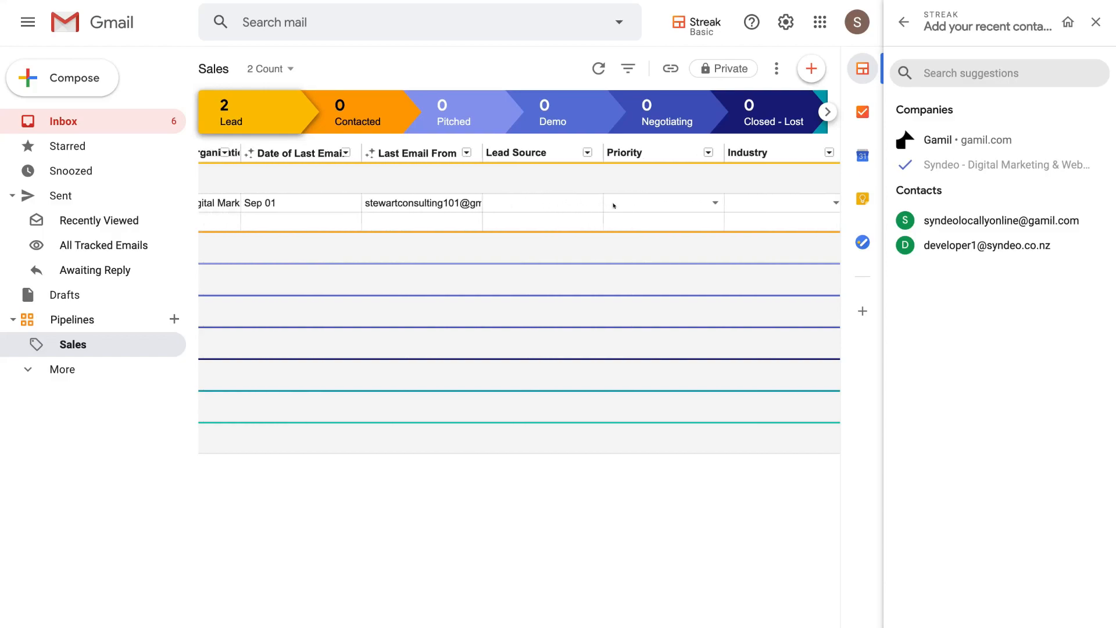
scroll(588, 202, "right", 3)
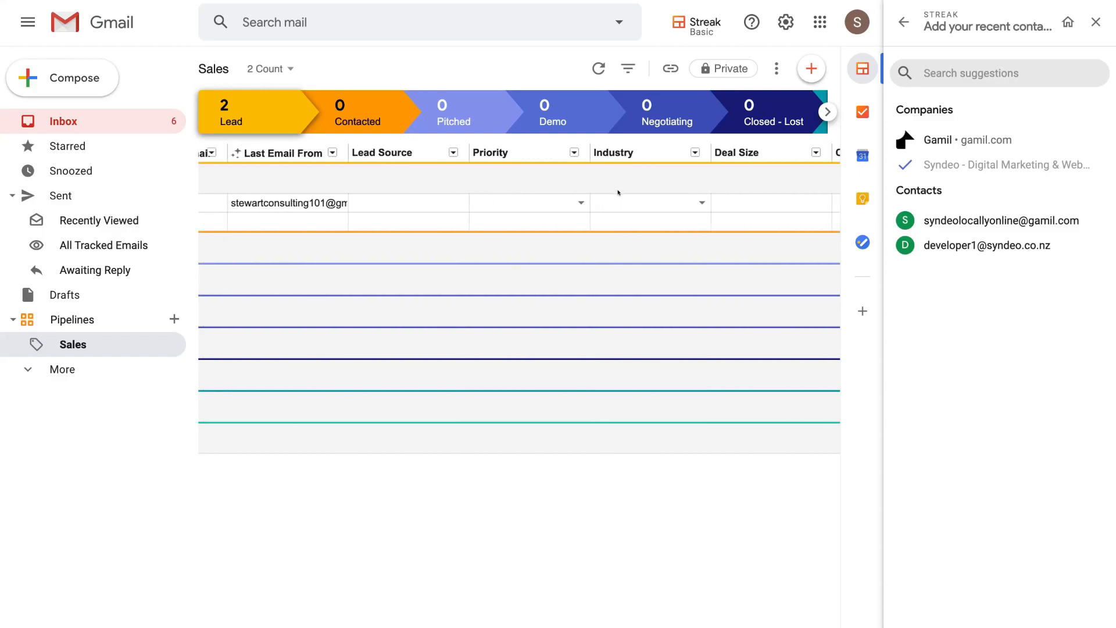
left_click(580, 203)
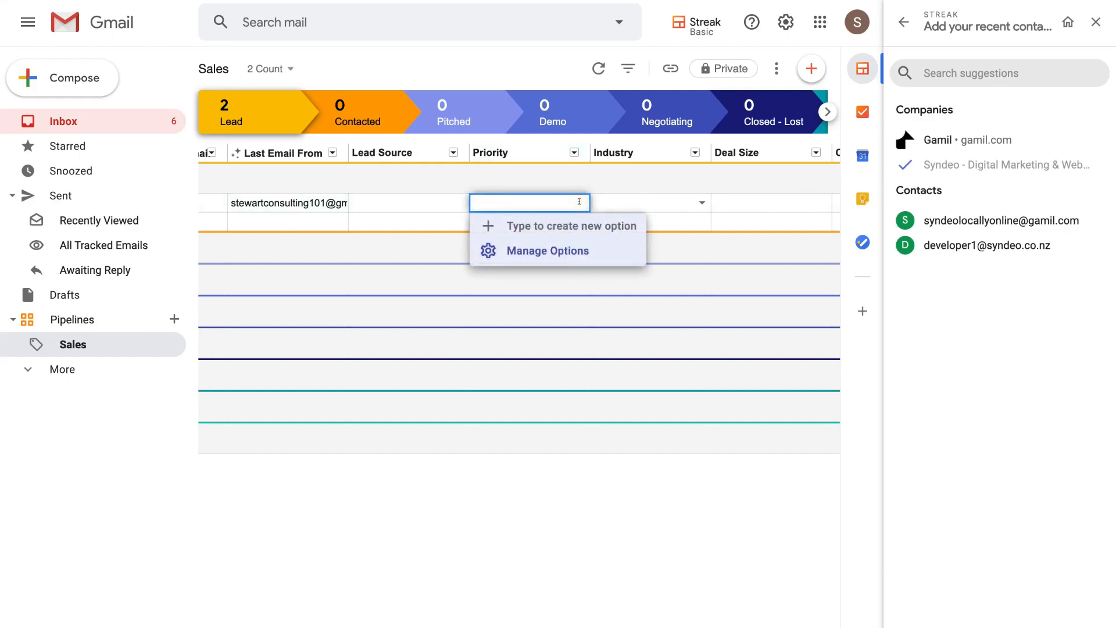
type("Low")
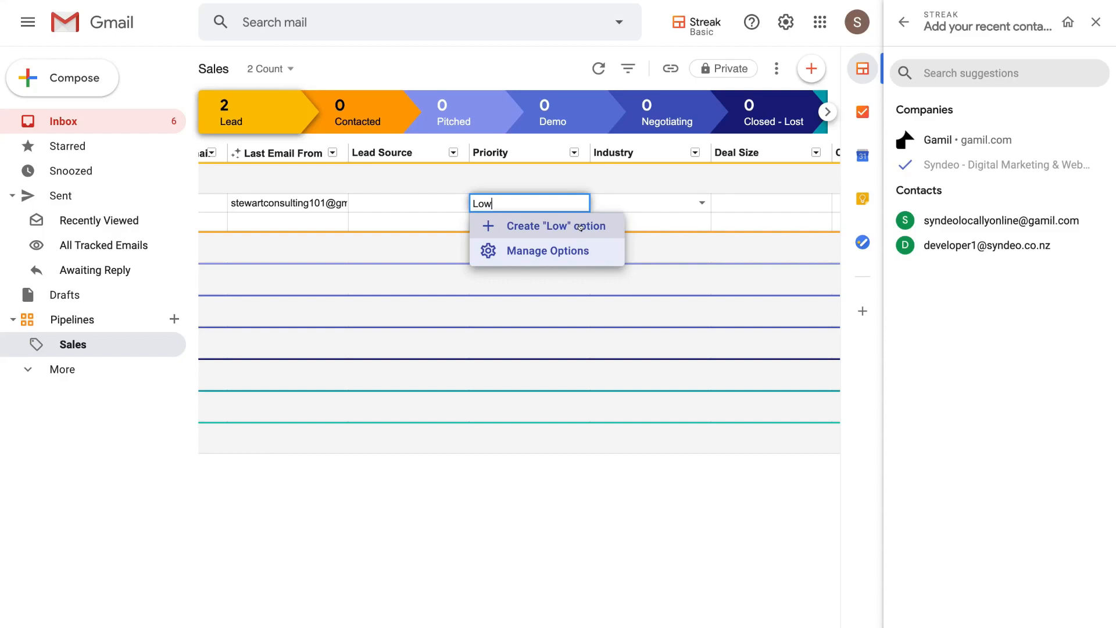
left_click(580, 227)
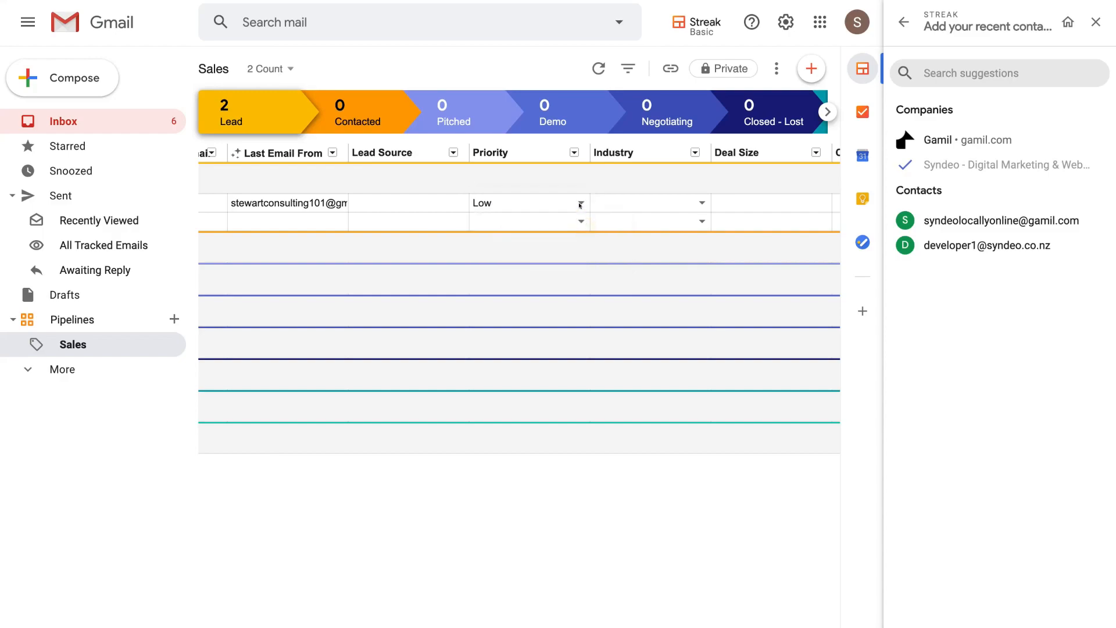
scroll(511, 218, "left", 3)
scroll(511, 217, "left", 5)
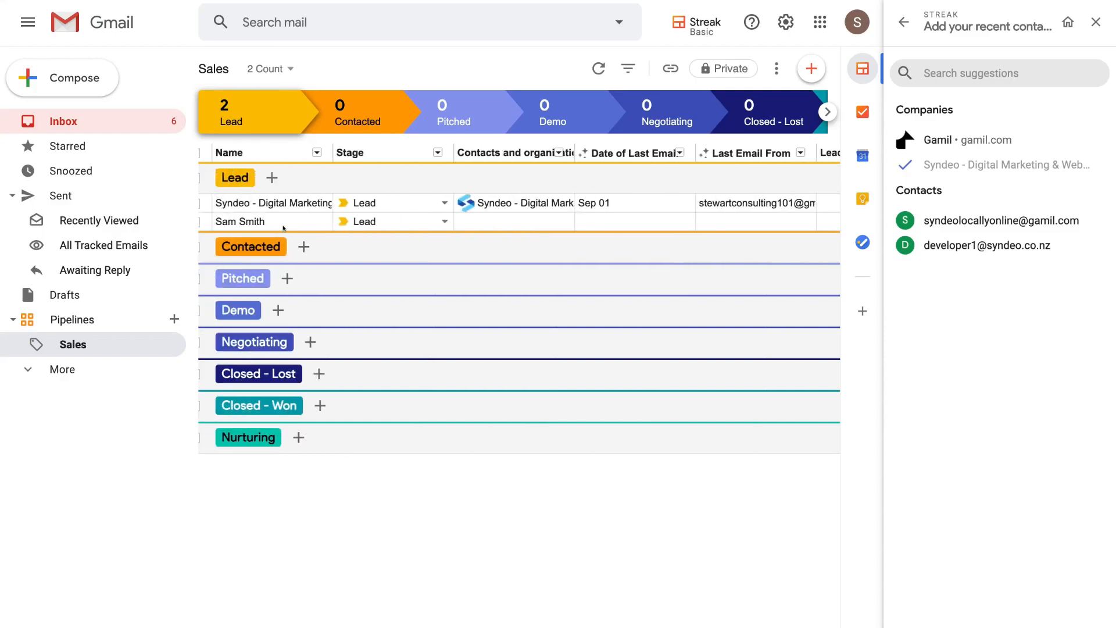
scroll(432, 238, "right", 8)
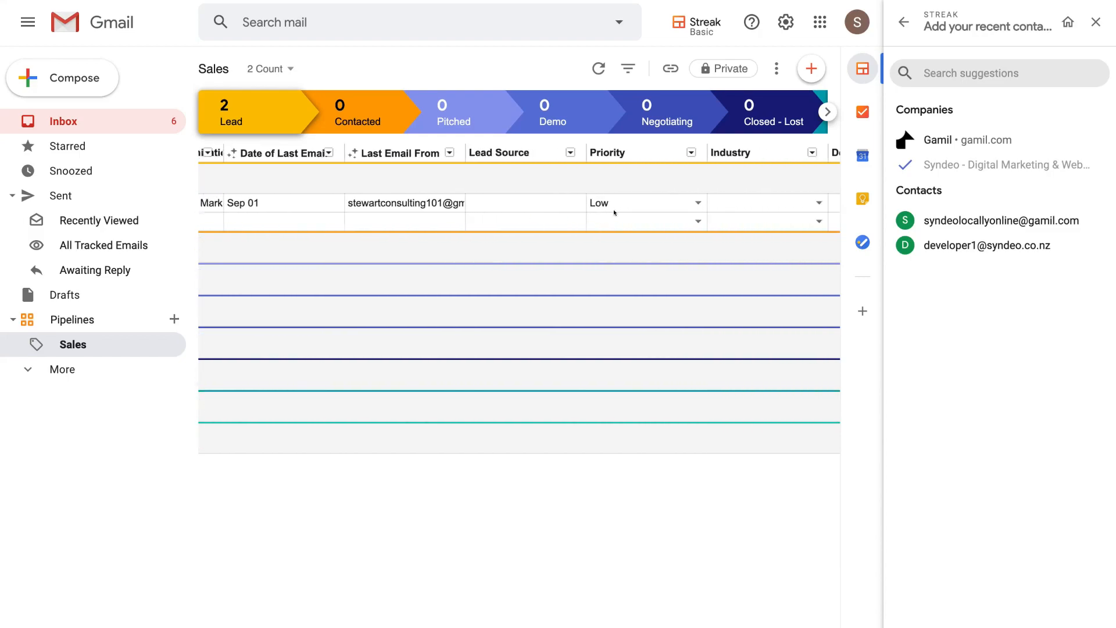
left_click(680, 216)
left_click(697, 220)
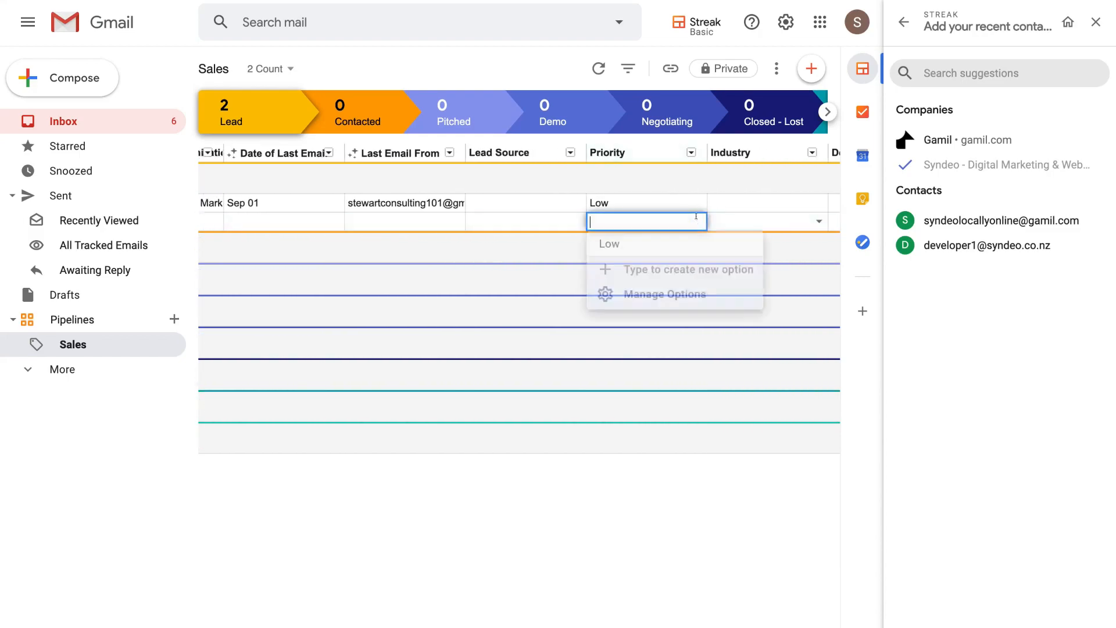
left_click(661, 246)
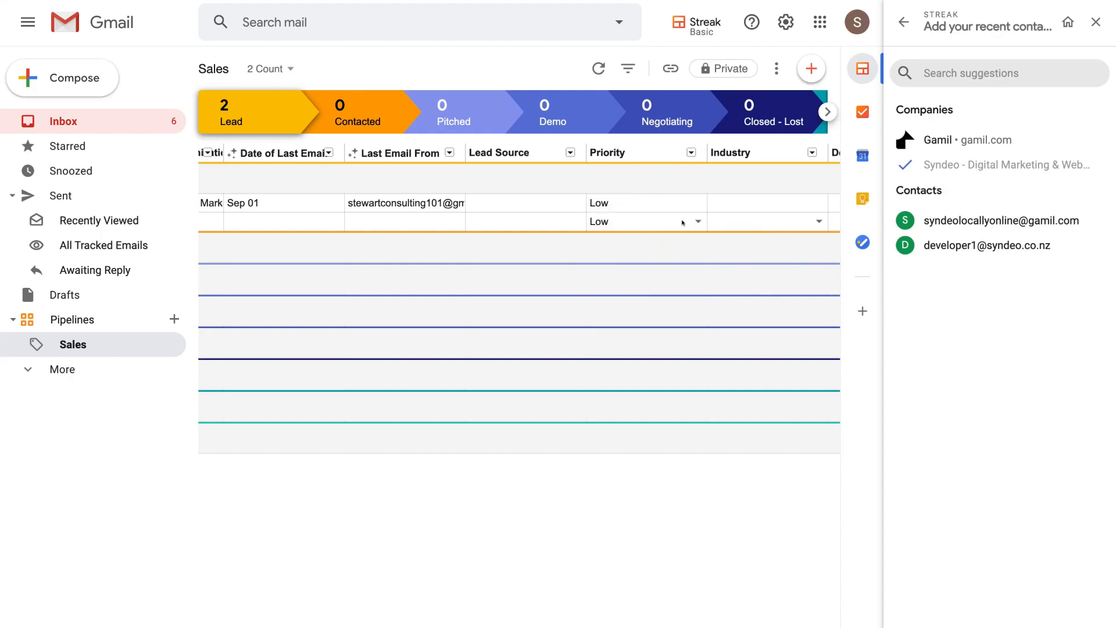
scroll(683, 222, "right", 5)
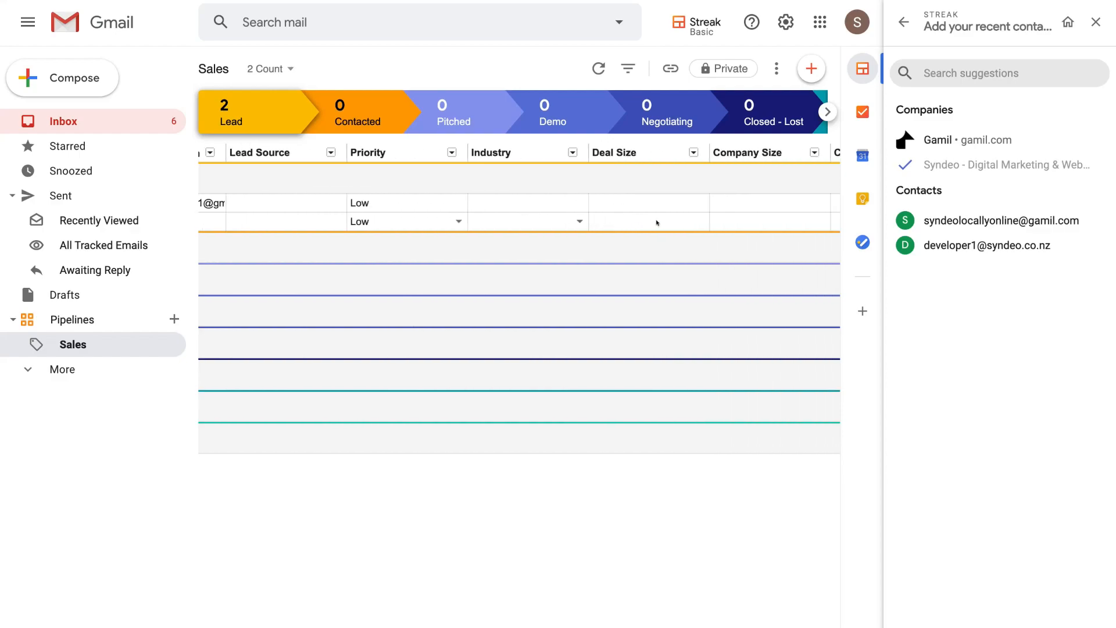
scroll(657, 222, "right", 2)
scroll(696, 212, "right", 4)
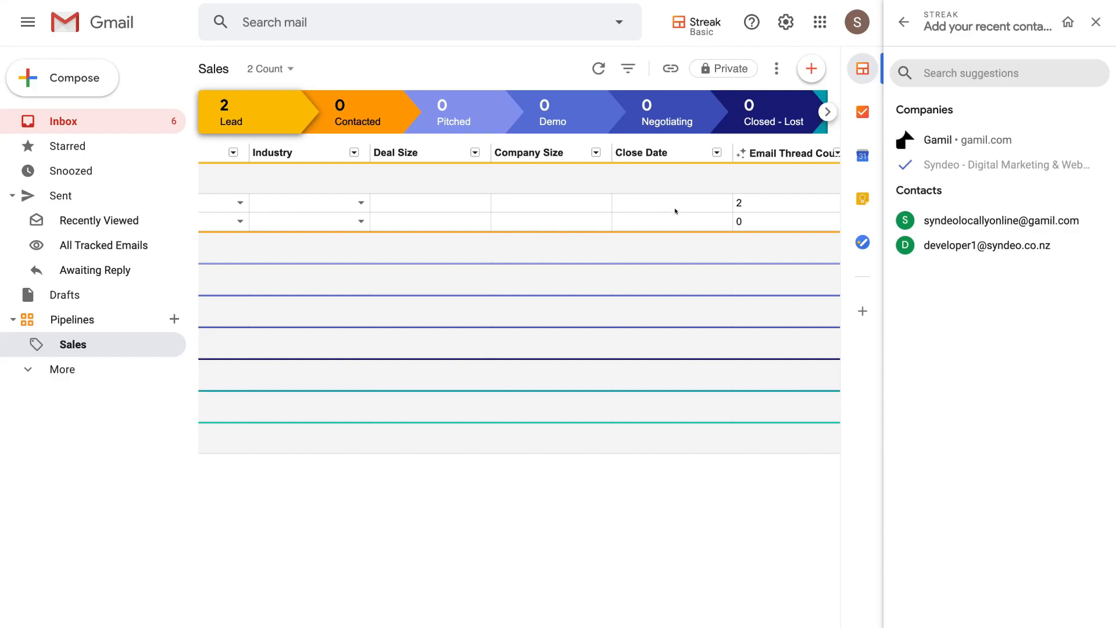
scroll(705, 207, "right", 4)
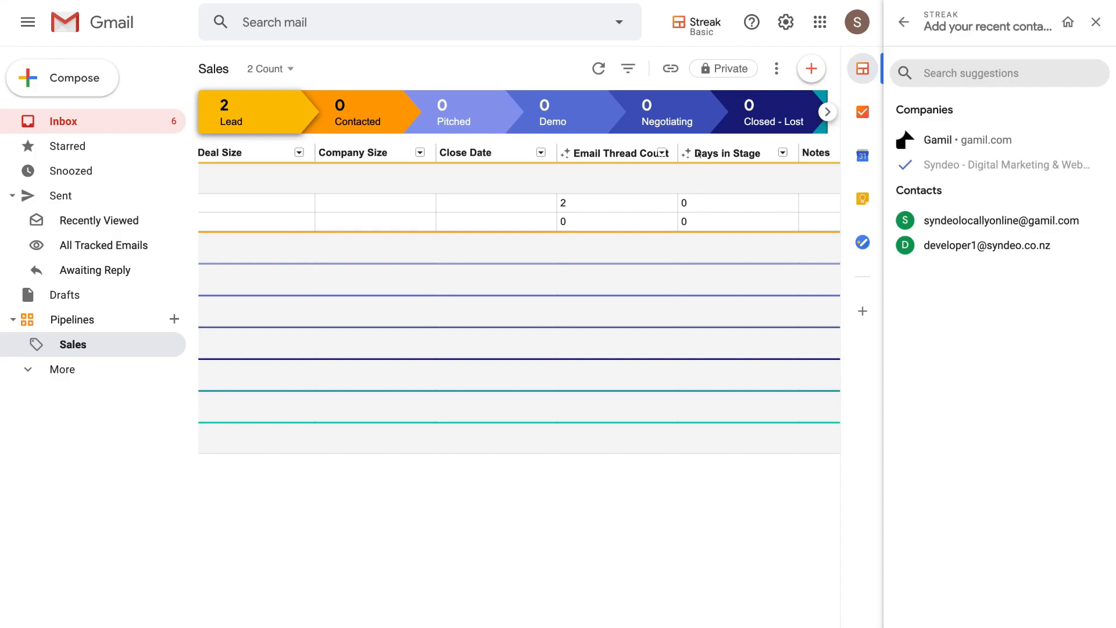
scroll(640, 197, "left", 10)
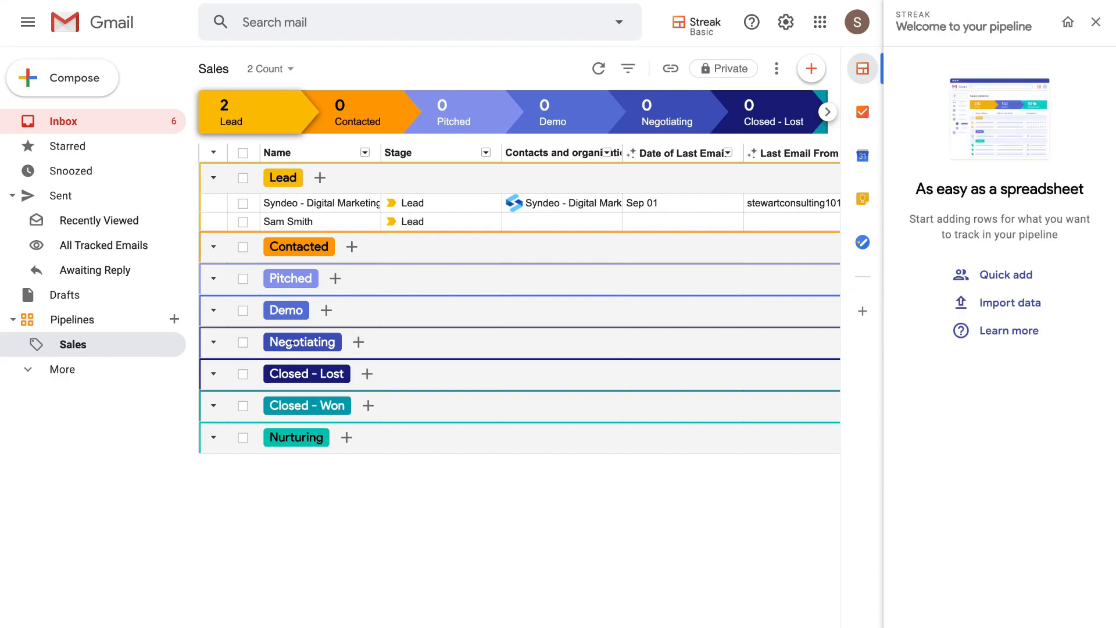
- Quick-add the second recent contact as a box in the Closed - Won stage
left_click(325, 406)
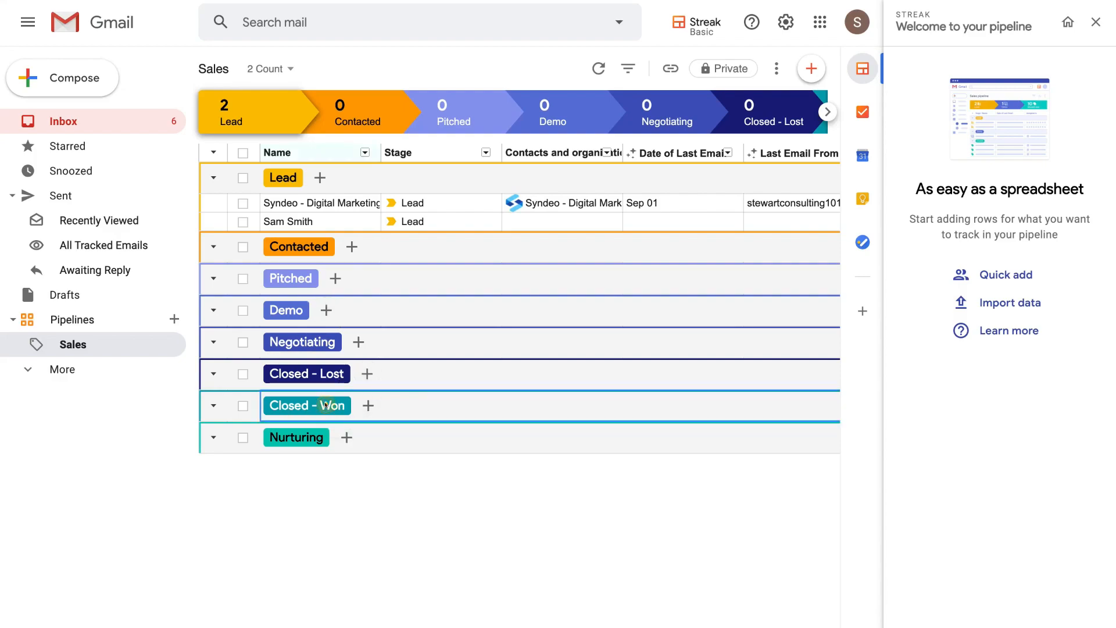
left_click(807, 67)
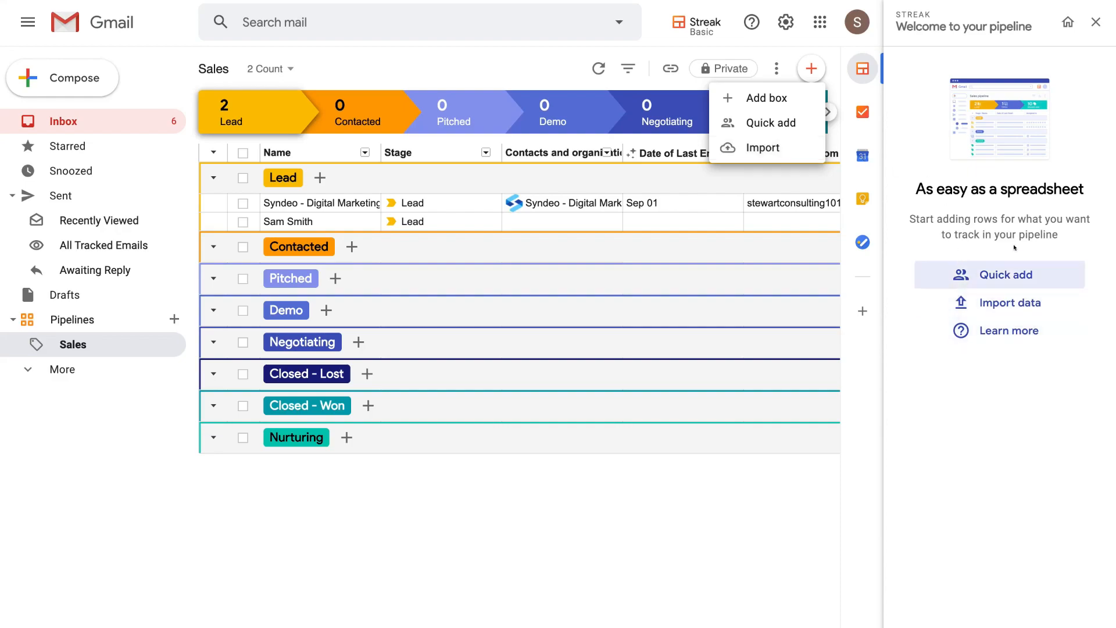
left_click(771, 122)
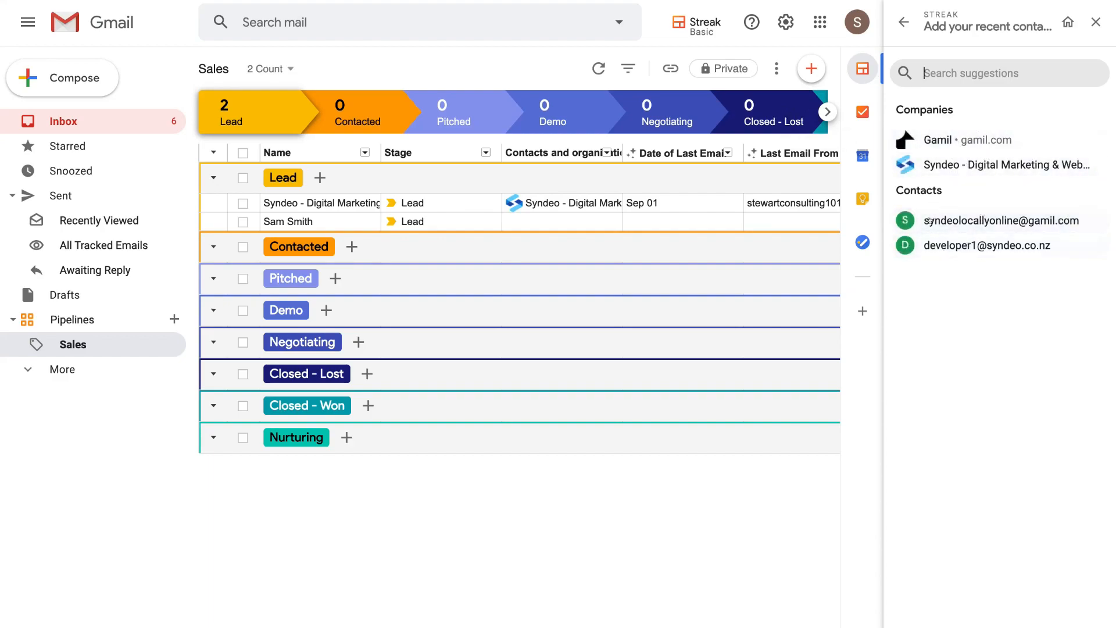
left_click(962, 244)
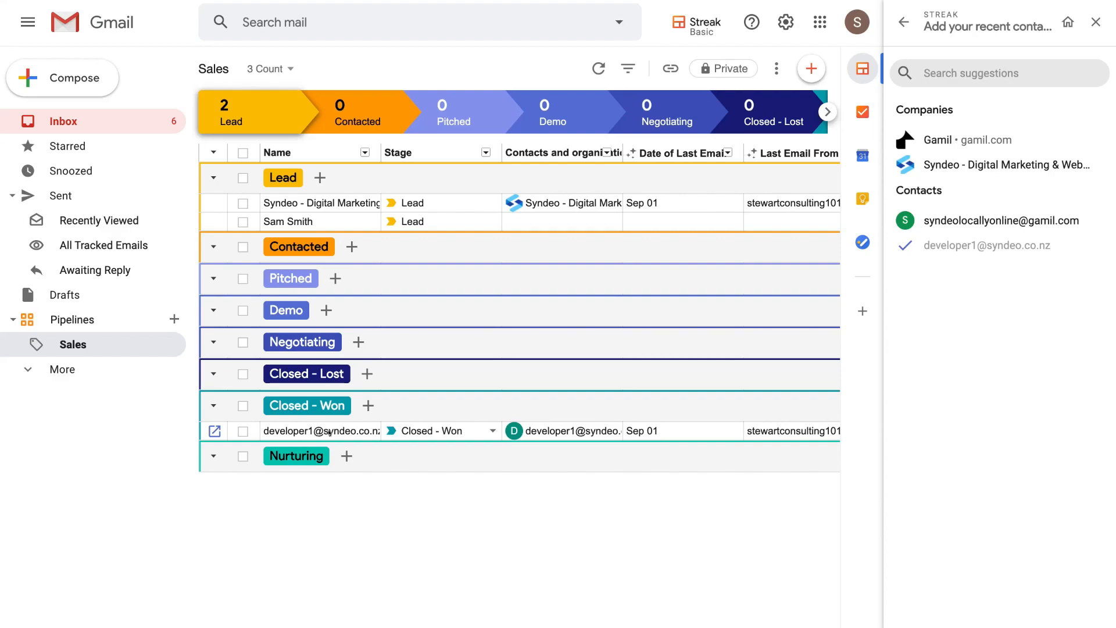
scroll(349, 436, "right", 3)
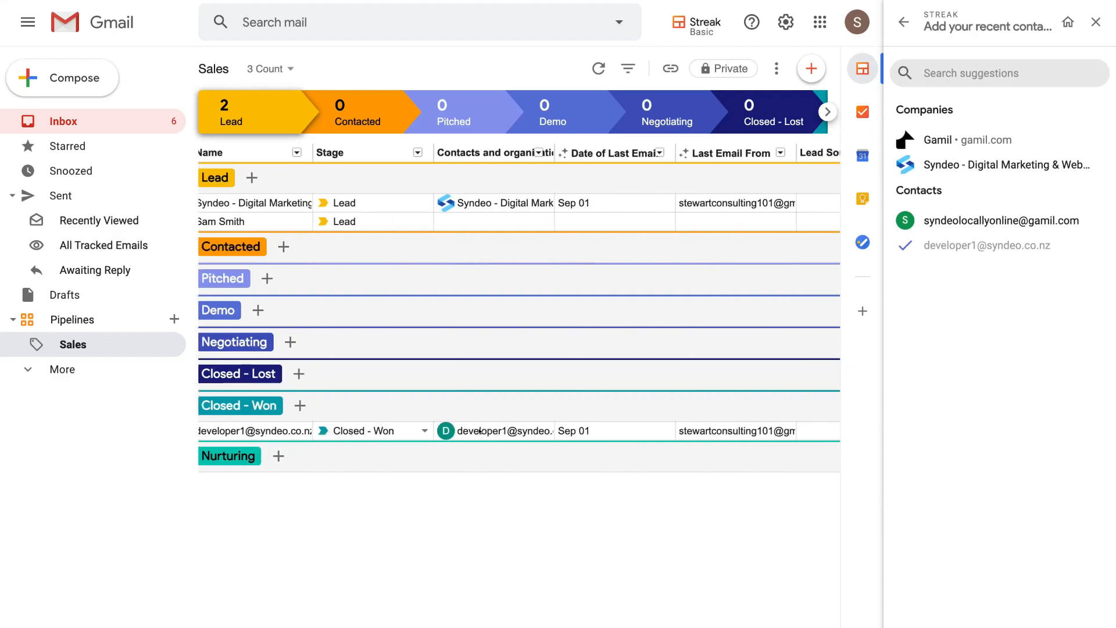
scroll(501, 430, "right", 10)
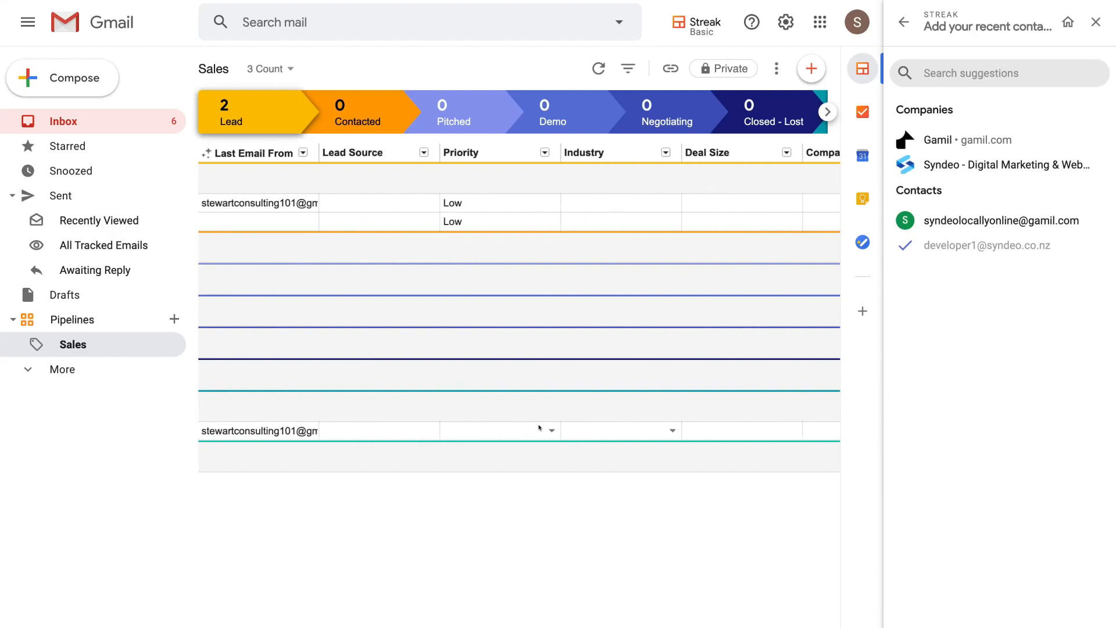
scroll(538, 429, "left", 10)
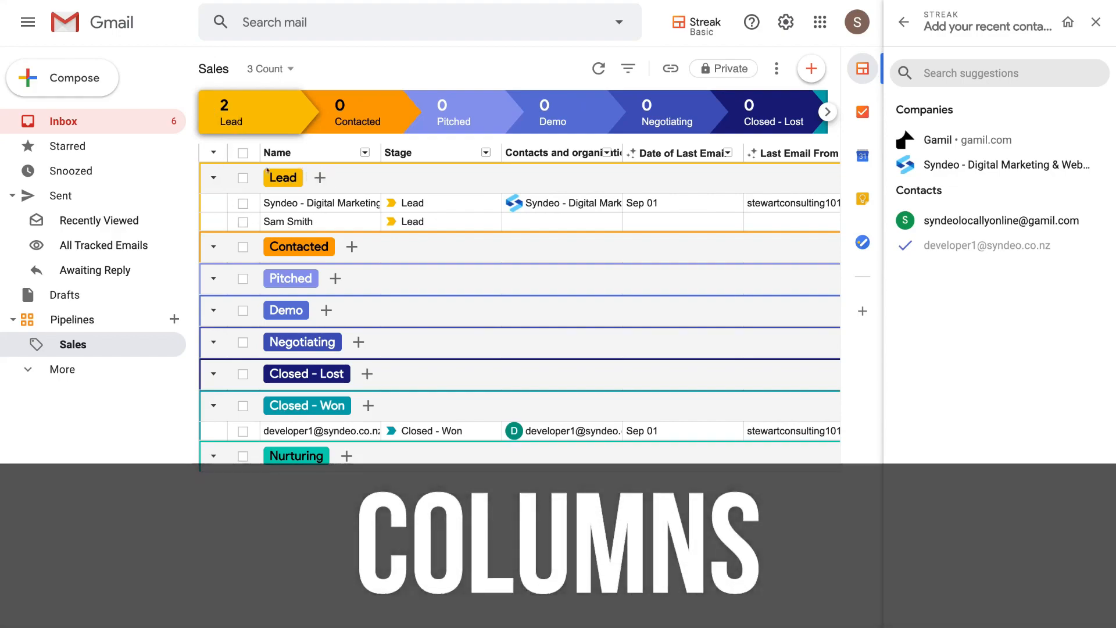
- From the Syndeo box, close the Streak side panel and return to the Primary inbox
left_click(362, 205)
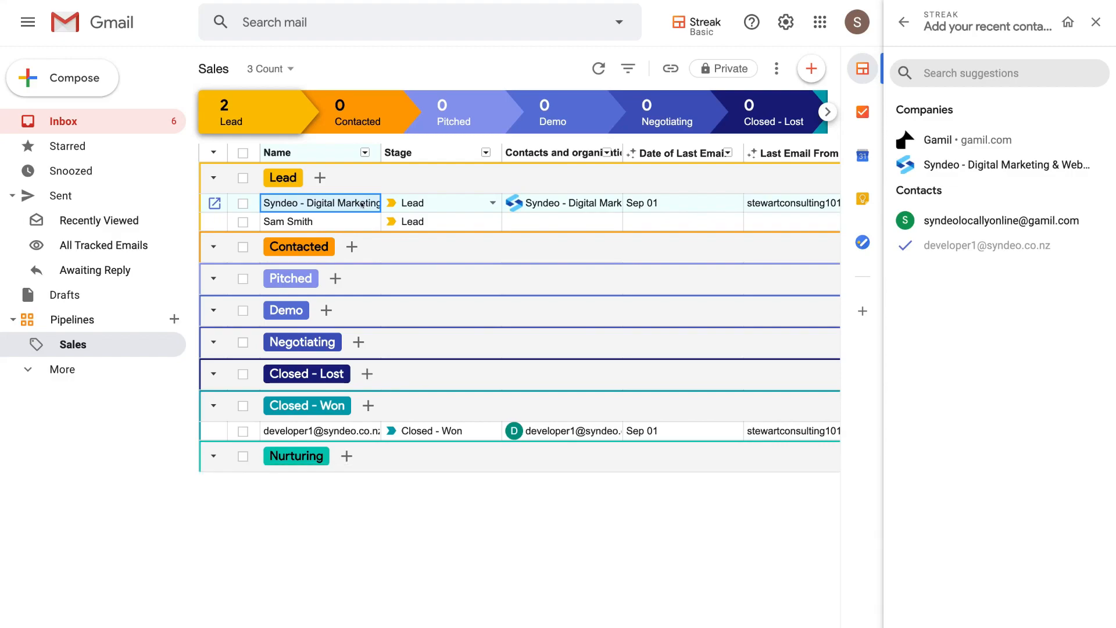
scroll(523, 232, "right", 10)
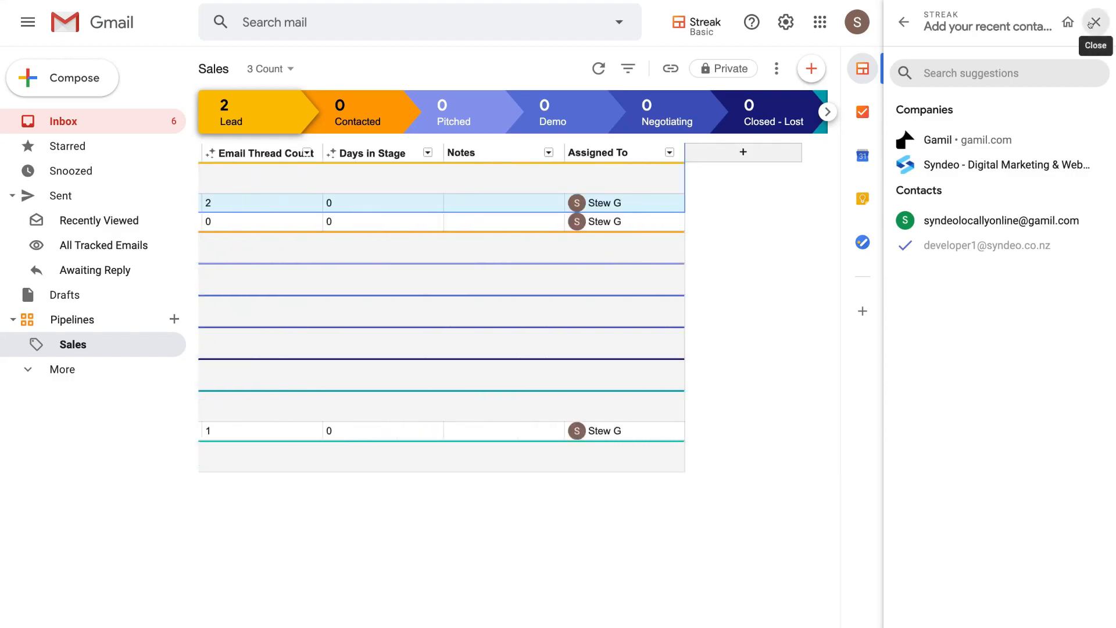
left_click(1095, 22)
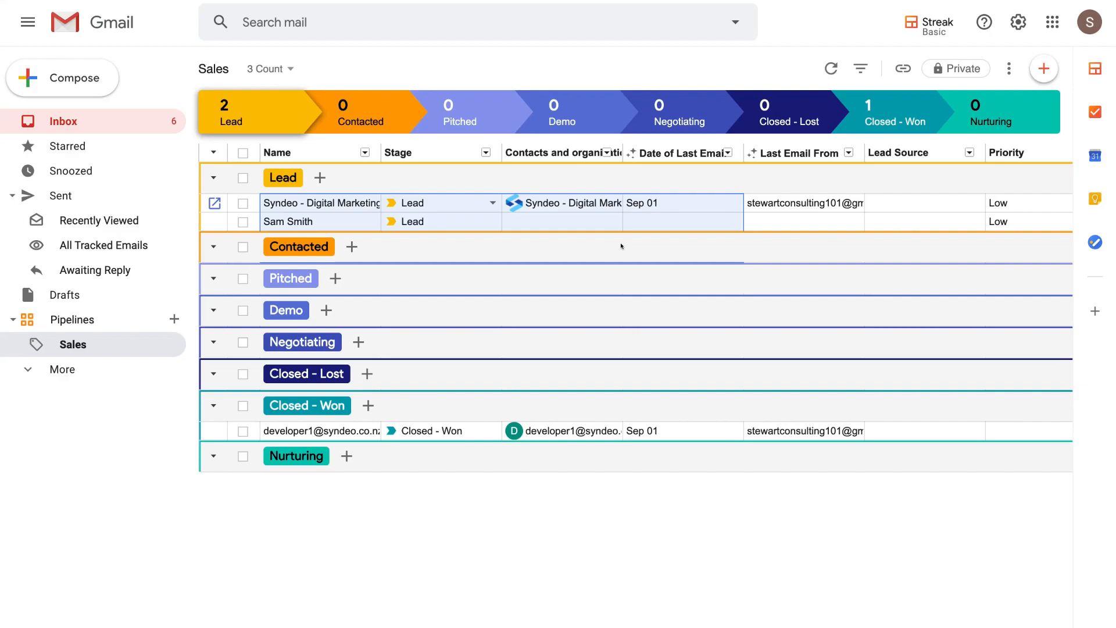
left_click(100, 126)
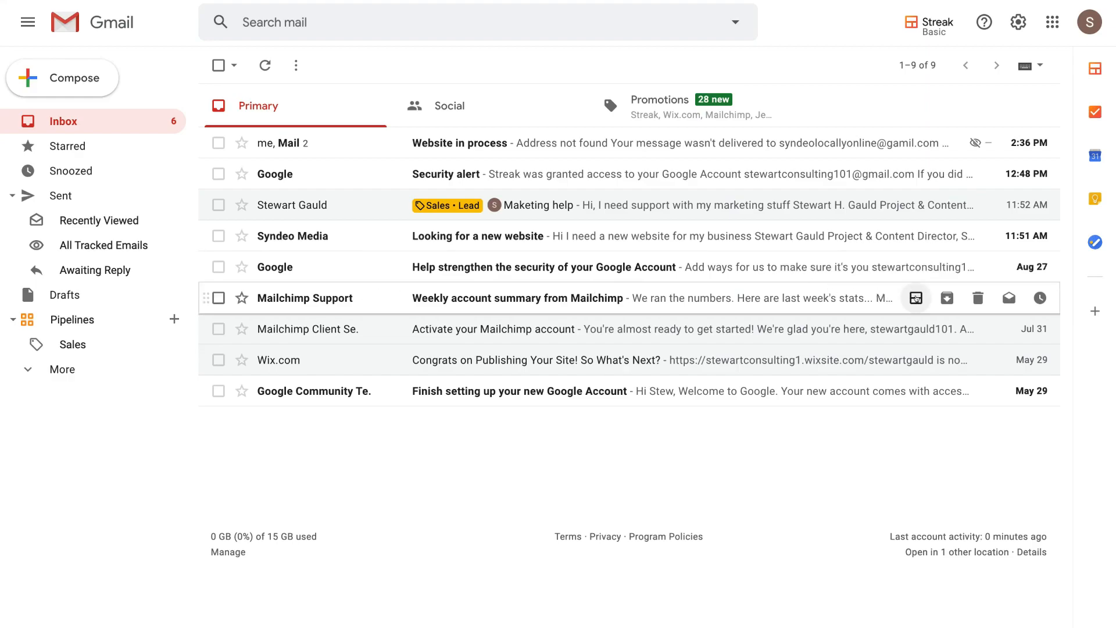
- Create a Sales pipeline box from the 'Weekly account summary from Mailchimp' email
left_click(916, 299)
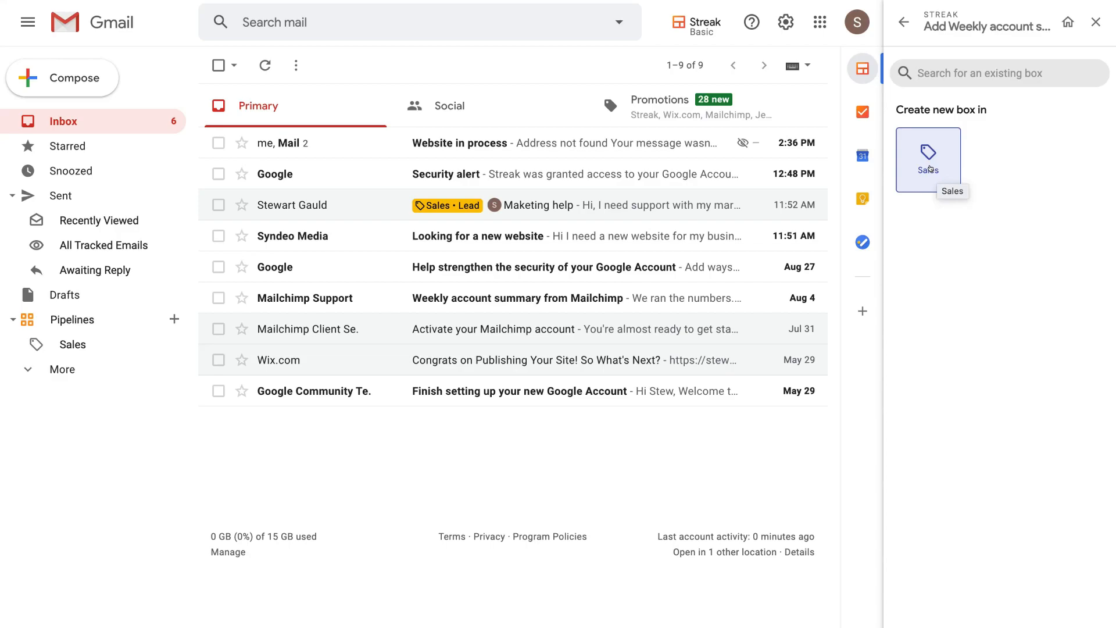
left_click(929, 169)
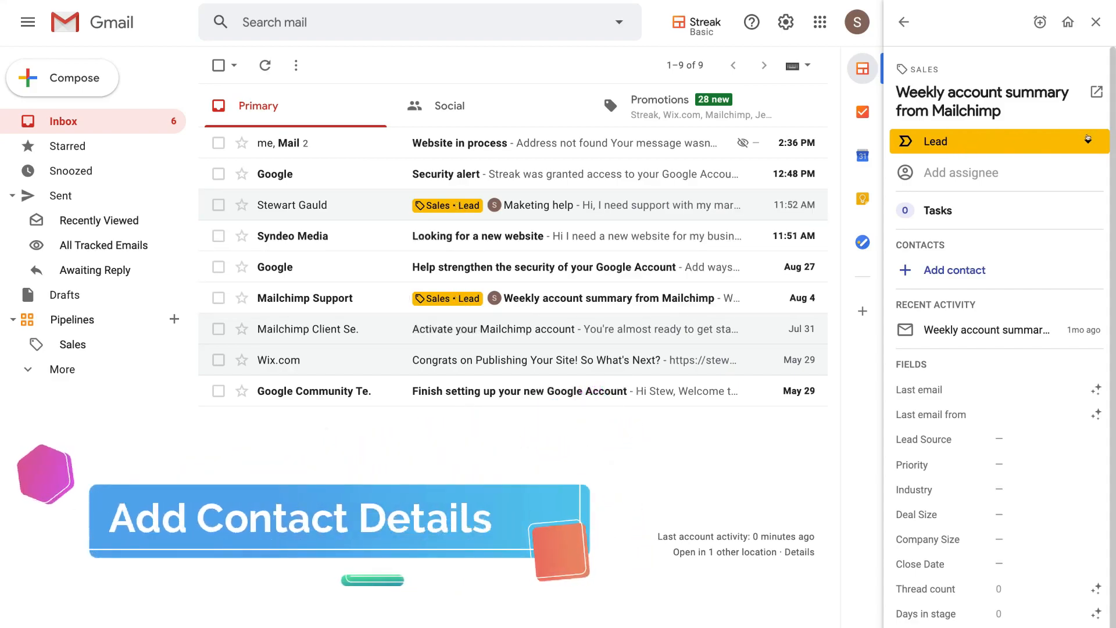
- Move the Mailchimp summary box to the Contacted stage, leaving it unassigned
scroll(1062, 312, "down", 1)
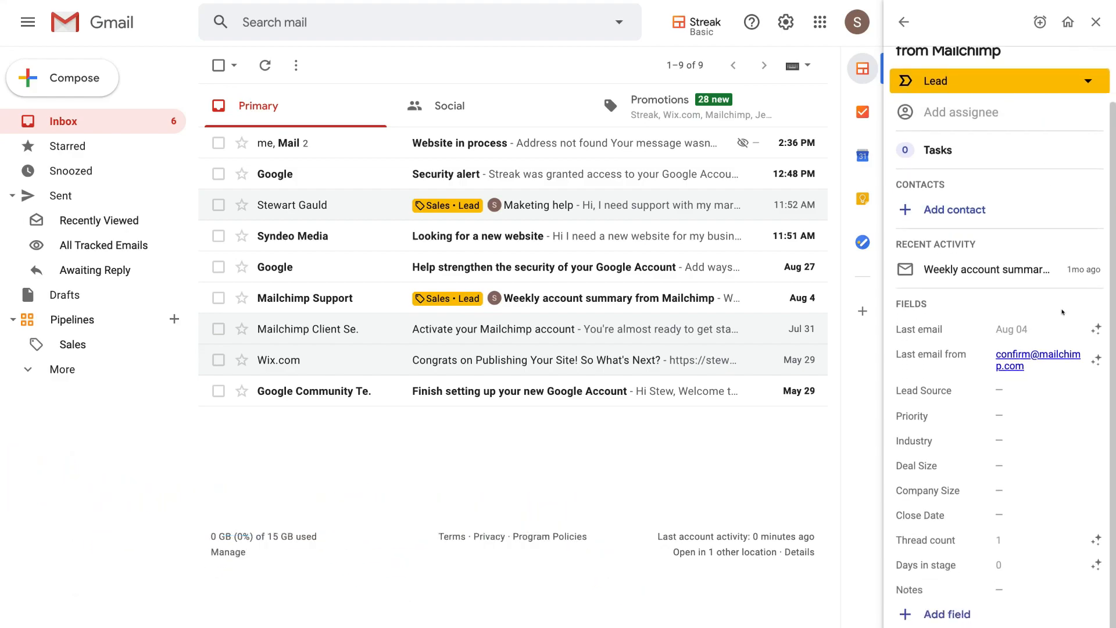
scroll(1062, 312, "up", 1)
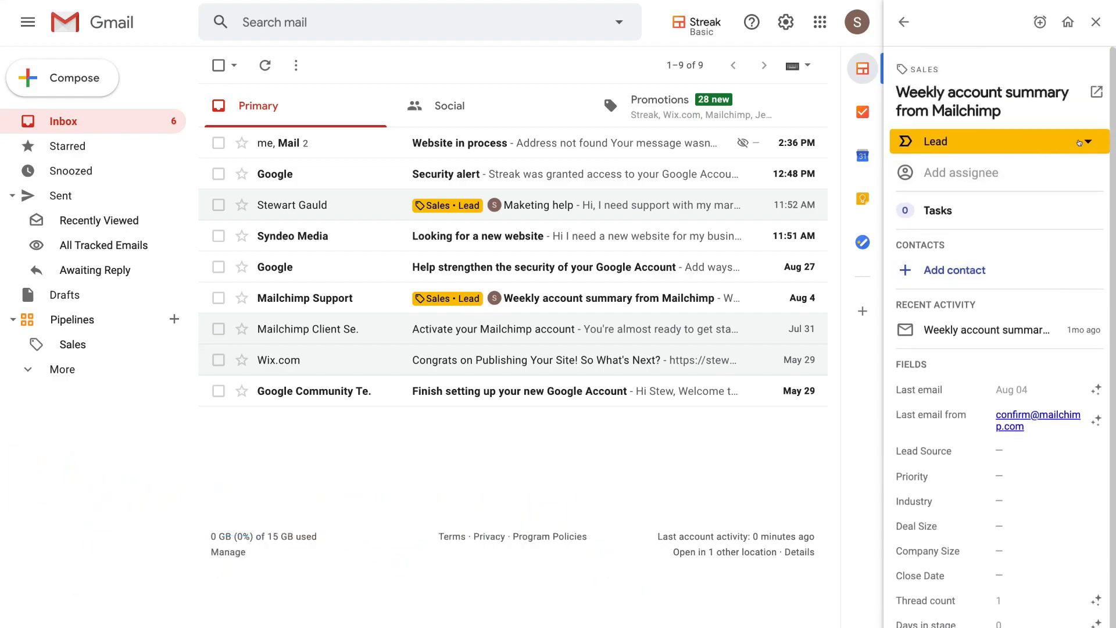
left_click(1077, 145)
left_click(948, 193)
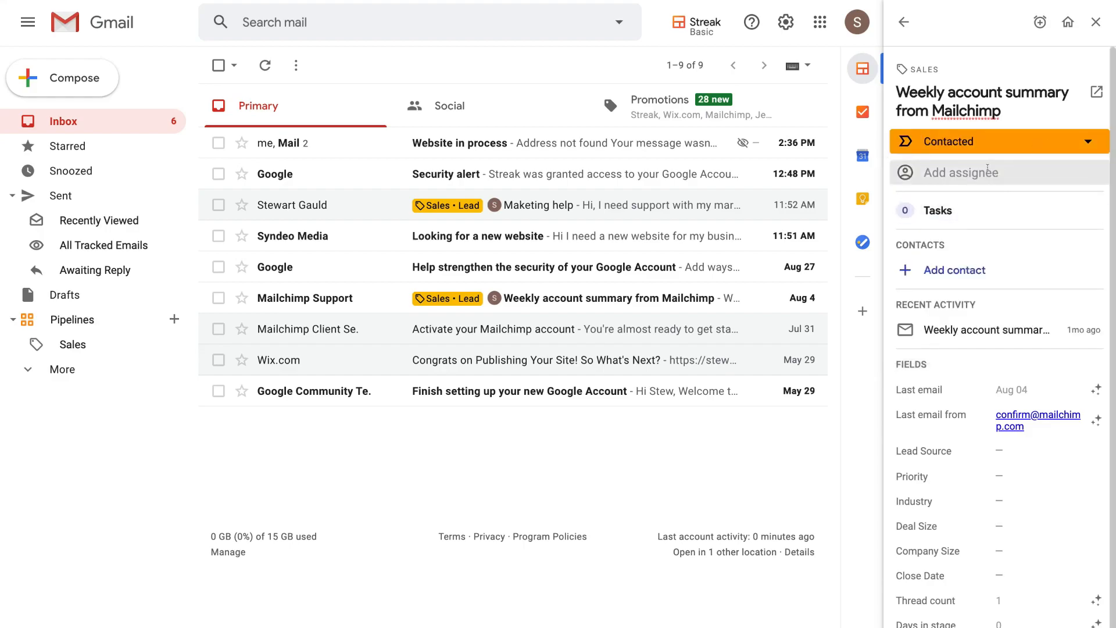
left_click(987, 169)
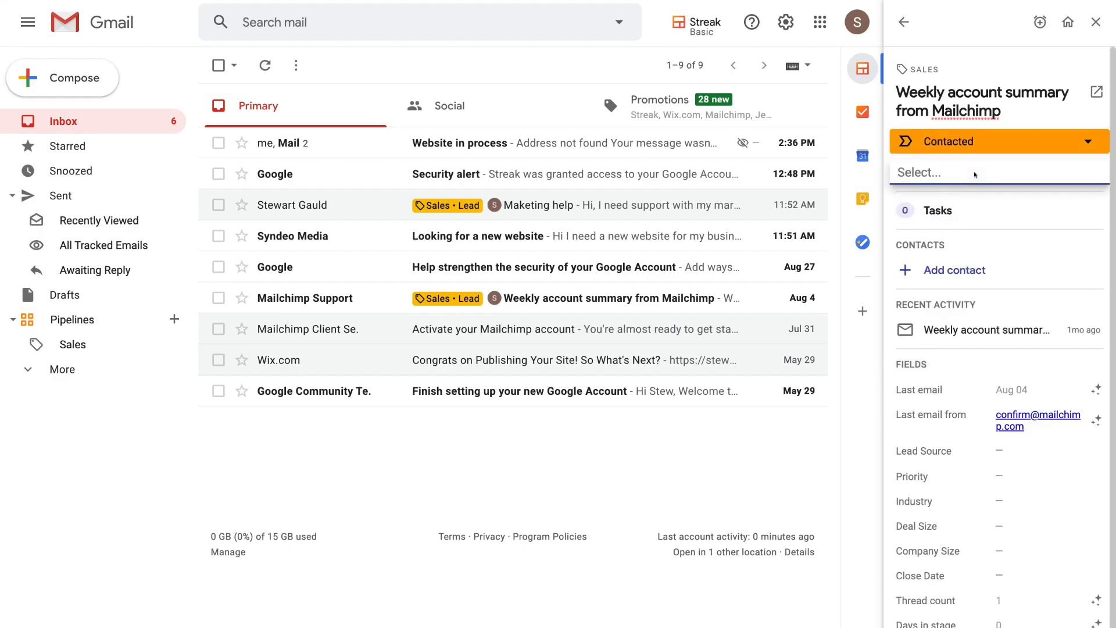
left_click(979, 193)
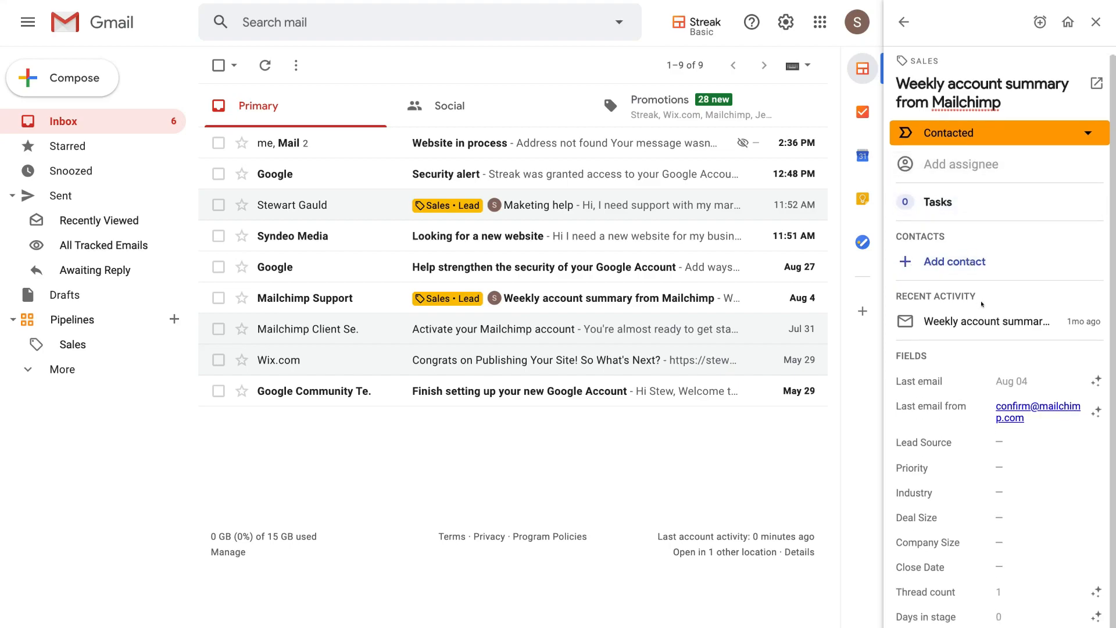
scroll(981, 236, "down", 1)
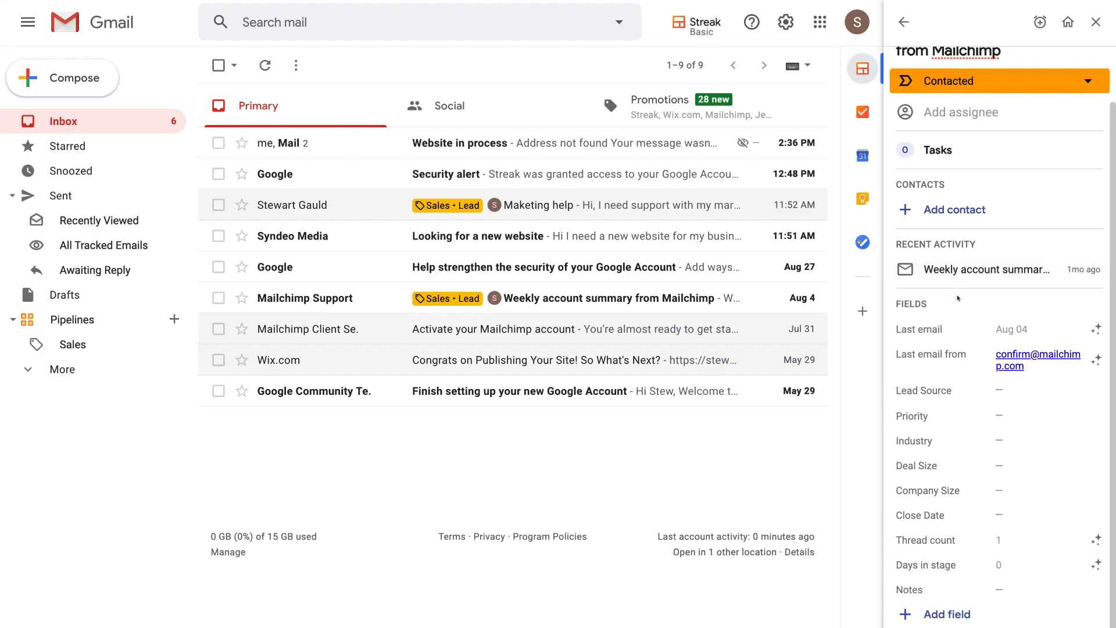
- Set the Mailchimp box's Lead Source to 'referral'
left_click(989, 388)
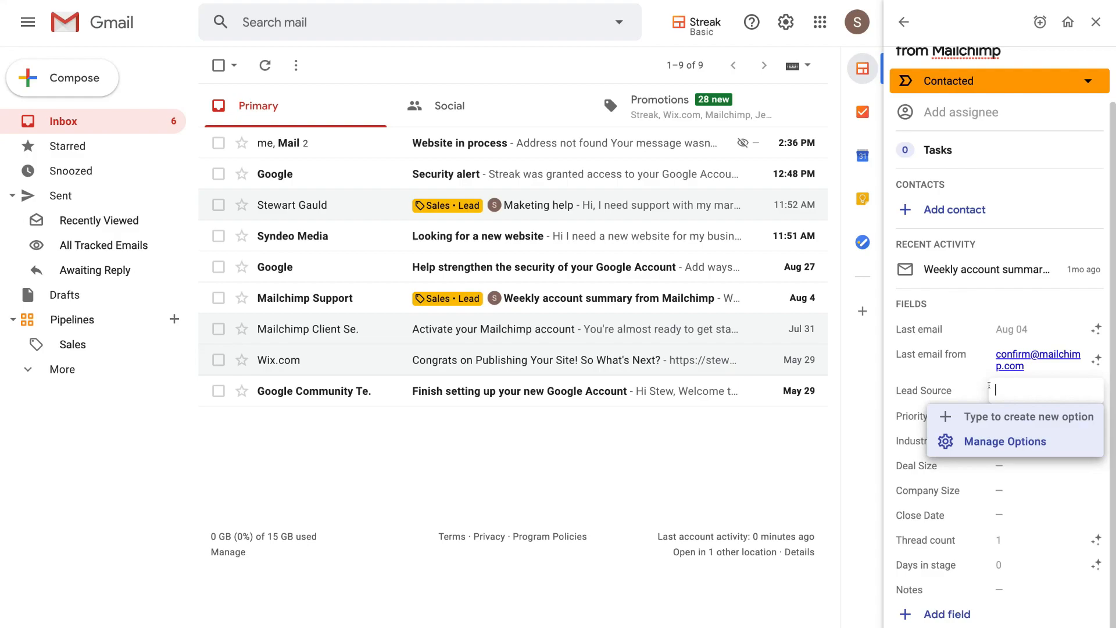
type("referral")
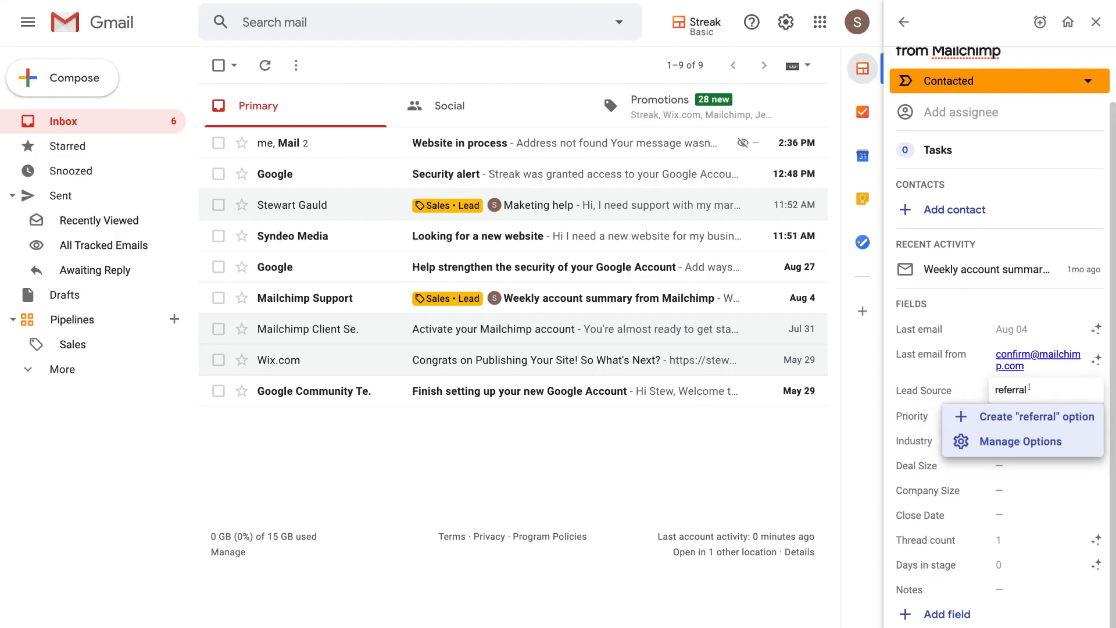
key("Return")
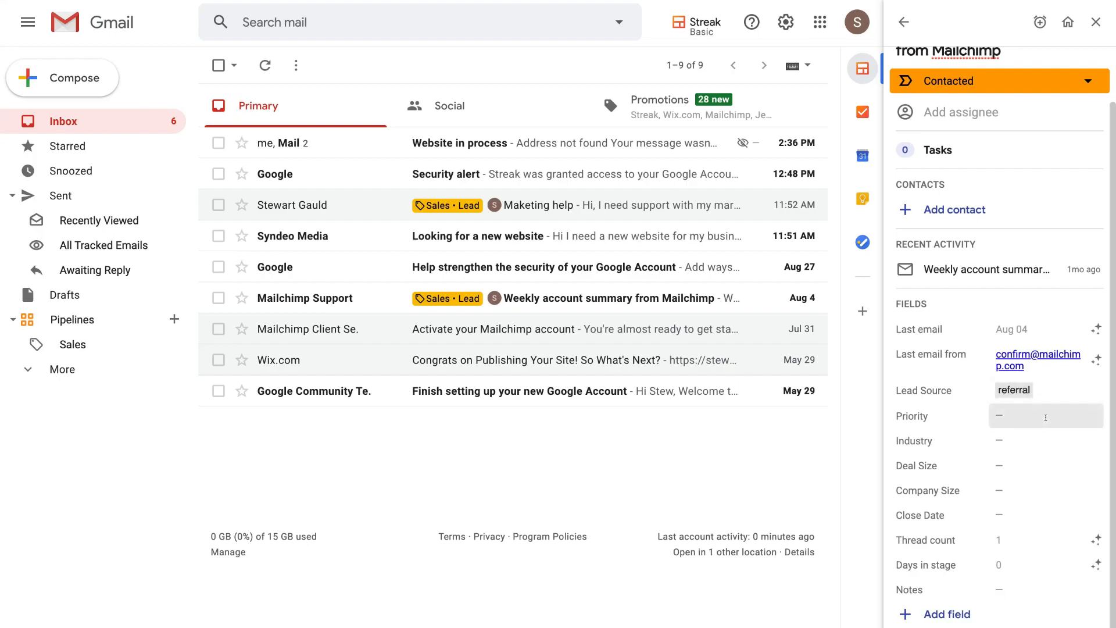
- Create a new 'High' priority option and assign it as the box's Priority
left_click(1045, 417)
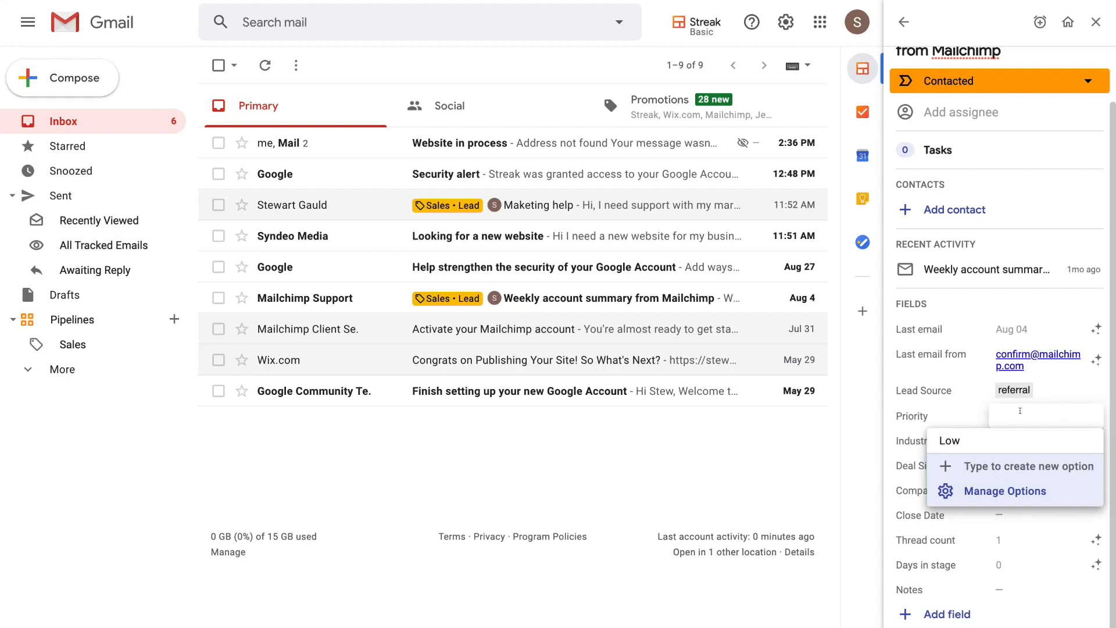
type("High")
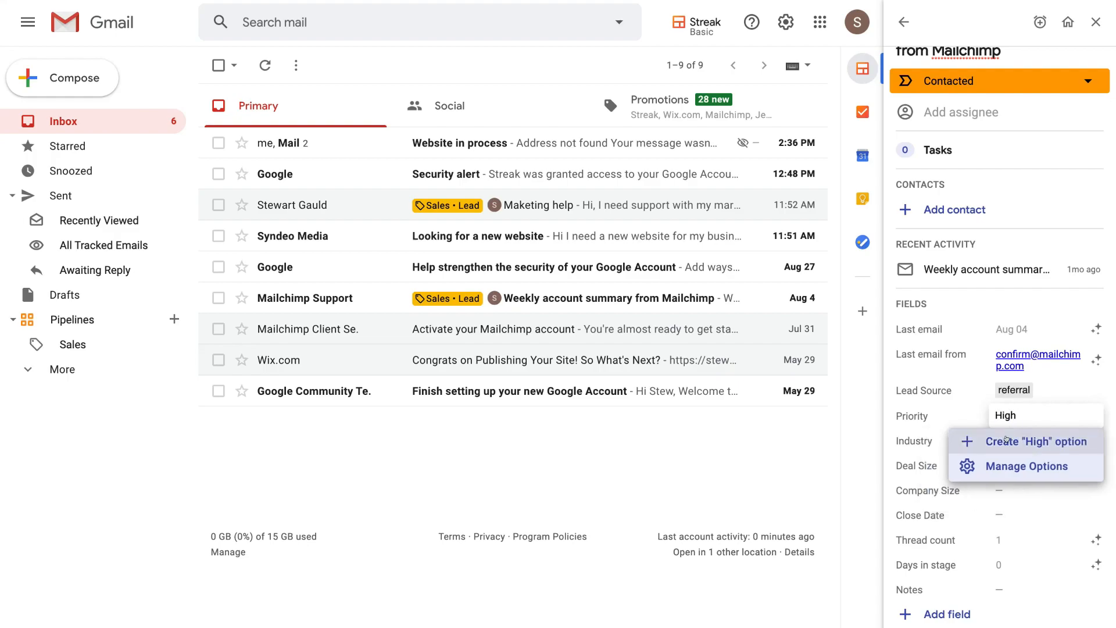
left_click(1005, 440)
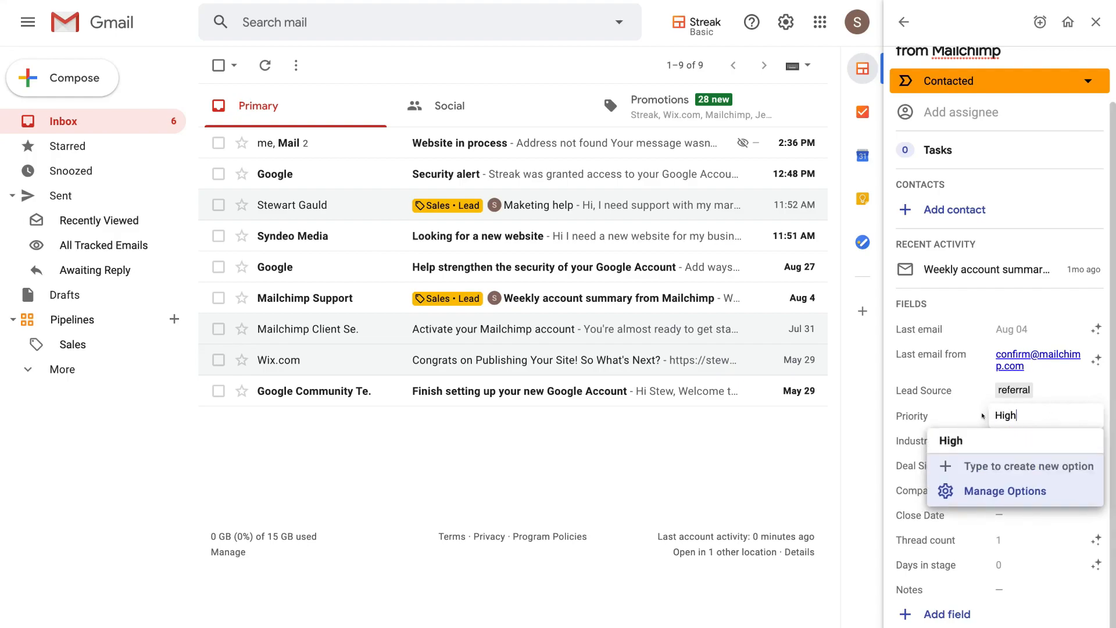
left_click(982, 416)
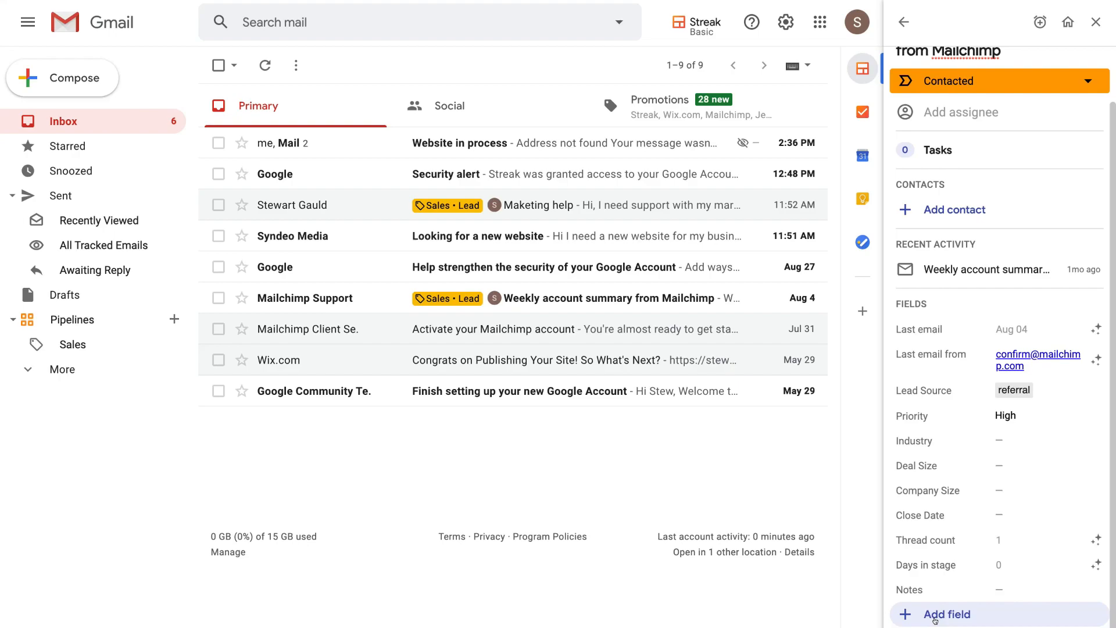
scroll(1037, 360, "up", 2)
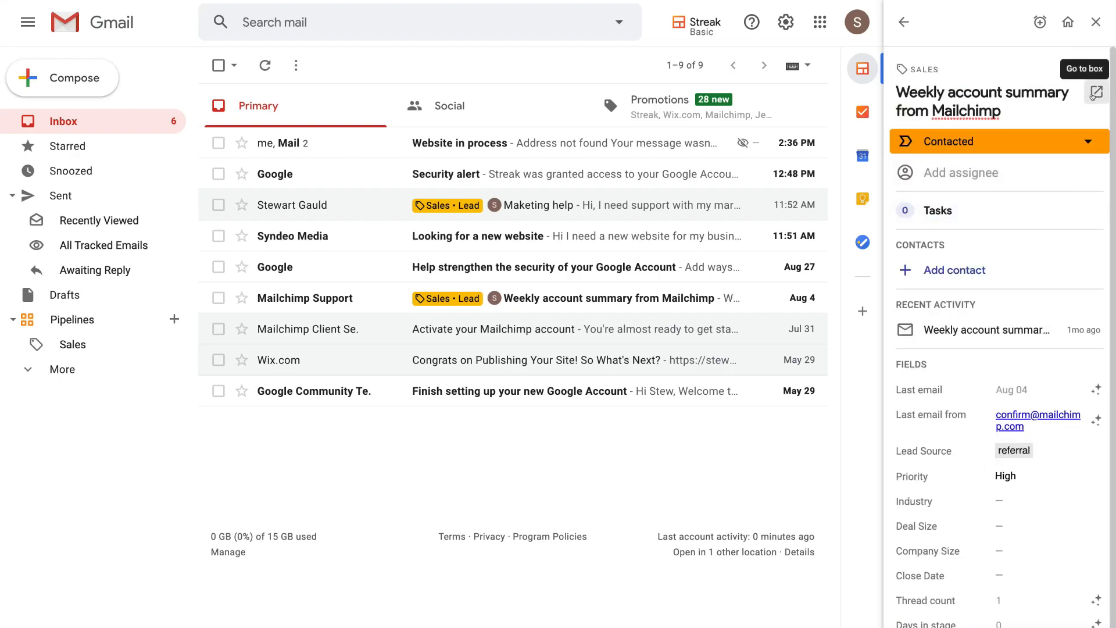
- Open the Mailchimp box's full page and browse its Emails, Files, Comments and Tasks tabs
left_click(1094, 94)
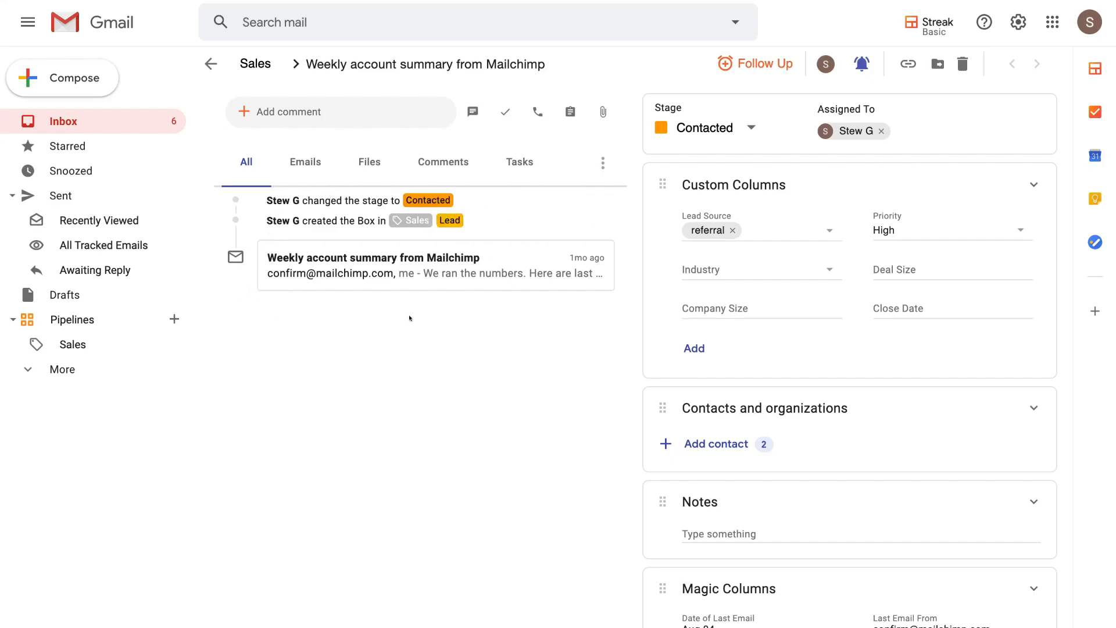
left_click(306, 162)
left_click(368, 162)
left_click(443, 161)
left_click(519, 159)
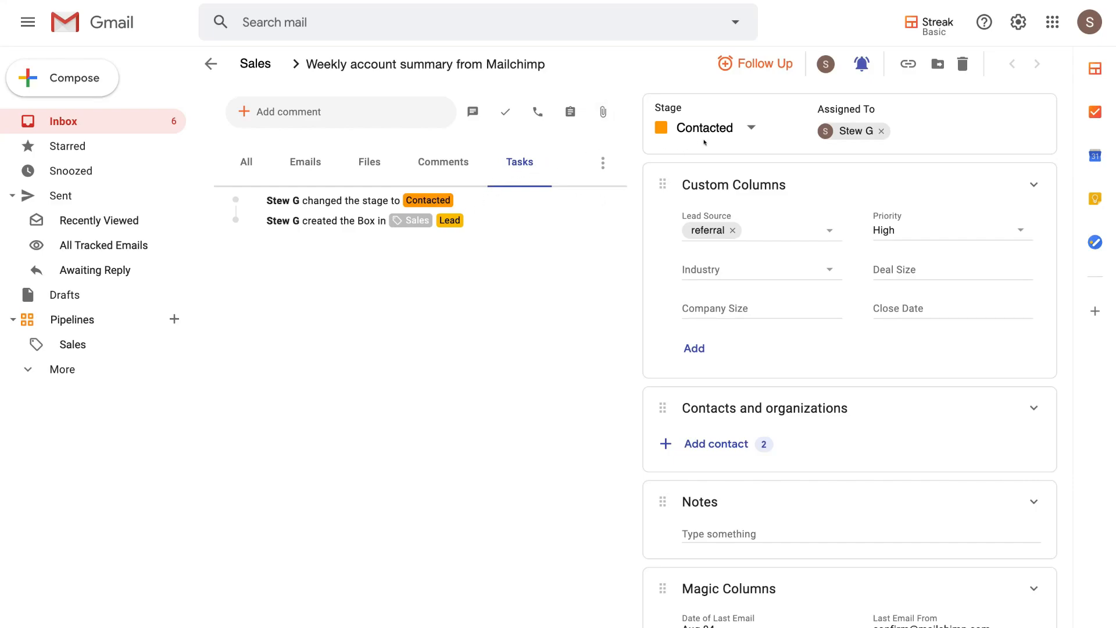
left_click(744, 121)
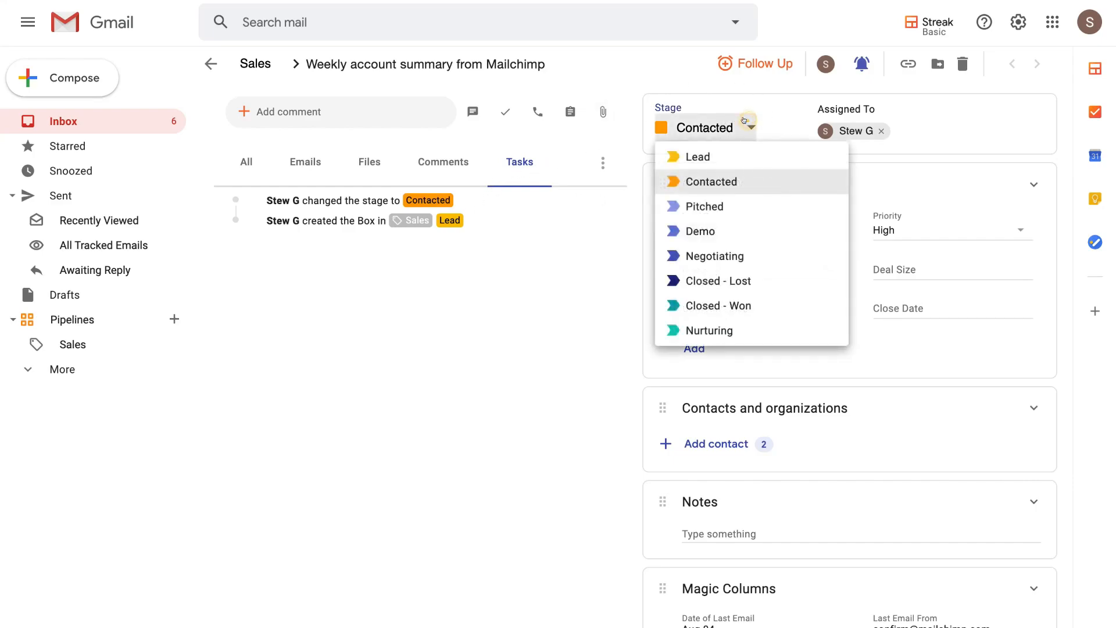
left_click(771, 134)
left_click(772, 134)
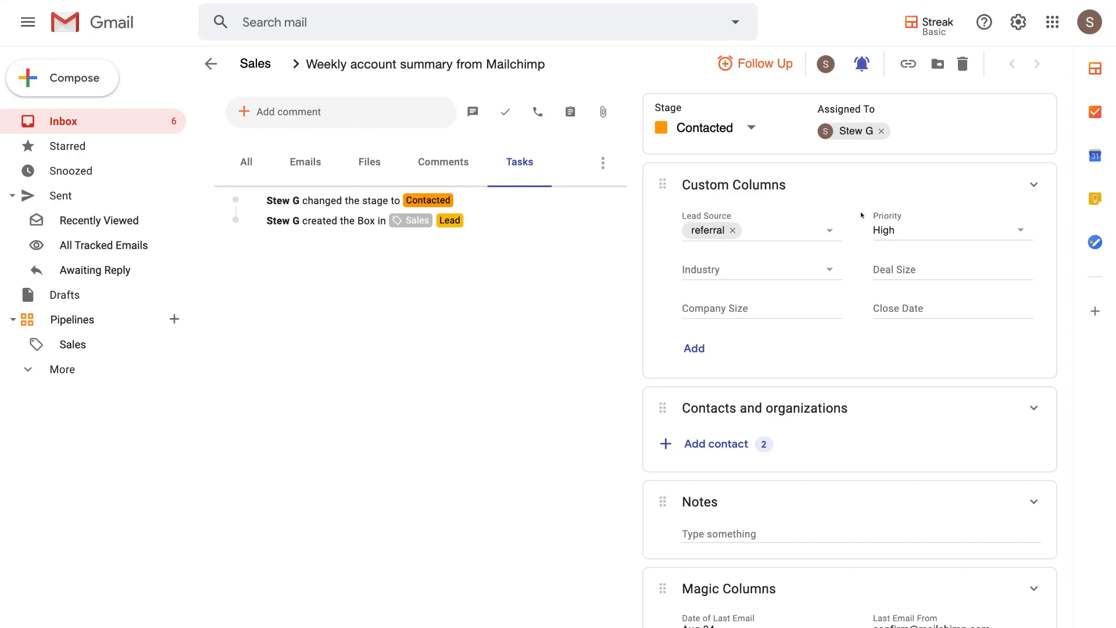
scroll(861, 214, "down", 3)
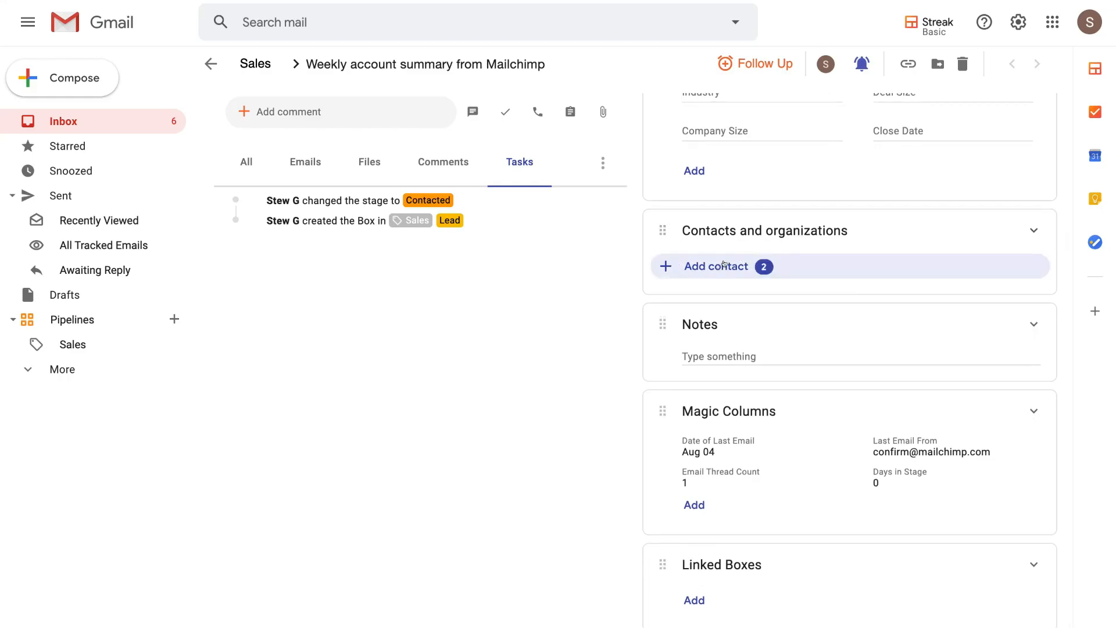
scroll(738, 340, "down", 1)
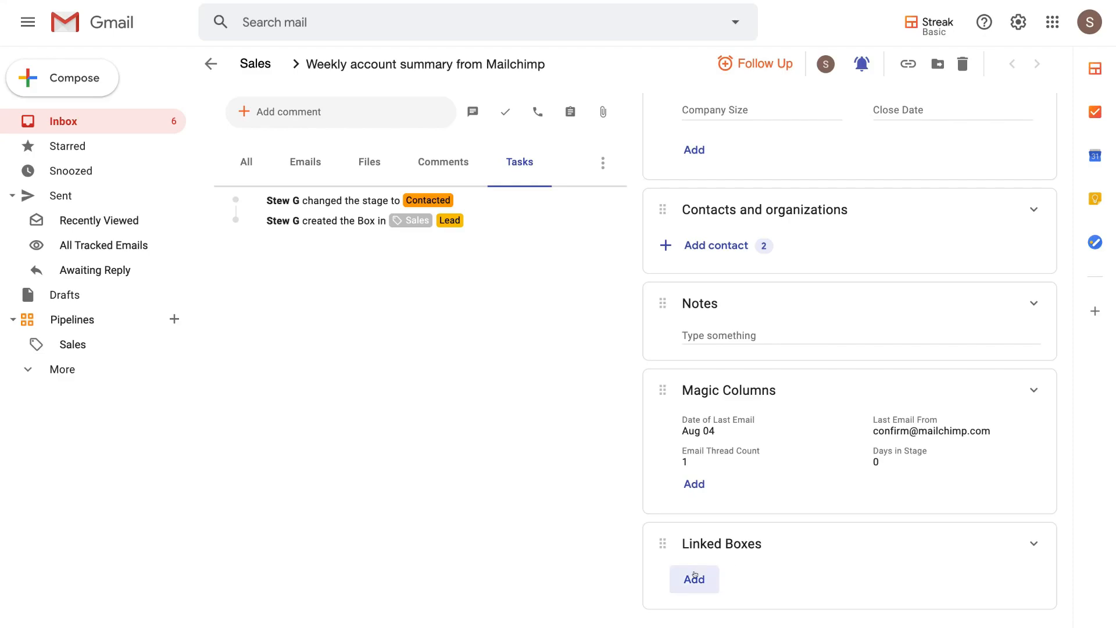
scroll(782, 564, "up", 3)
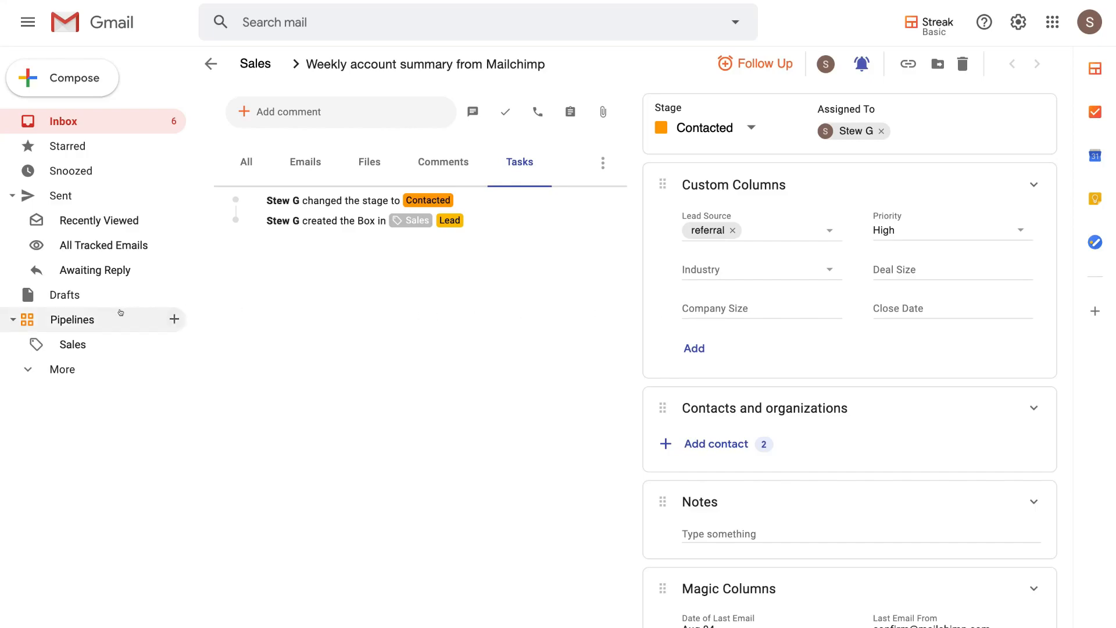
left_click(79, 341)
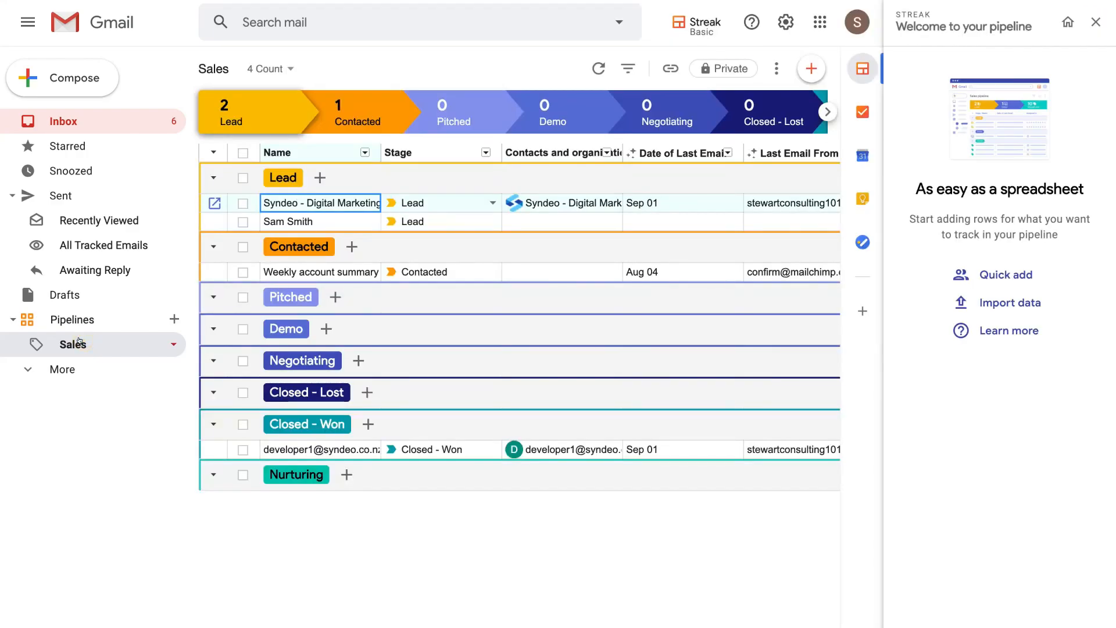
left_click(1092, 23)
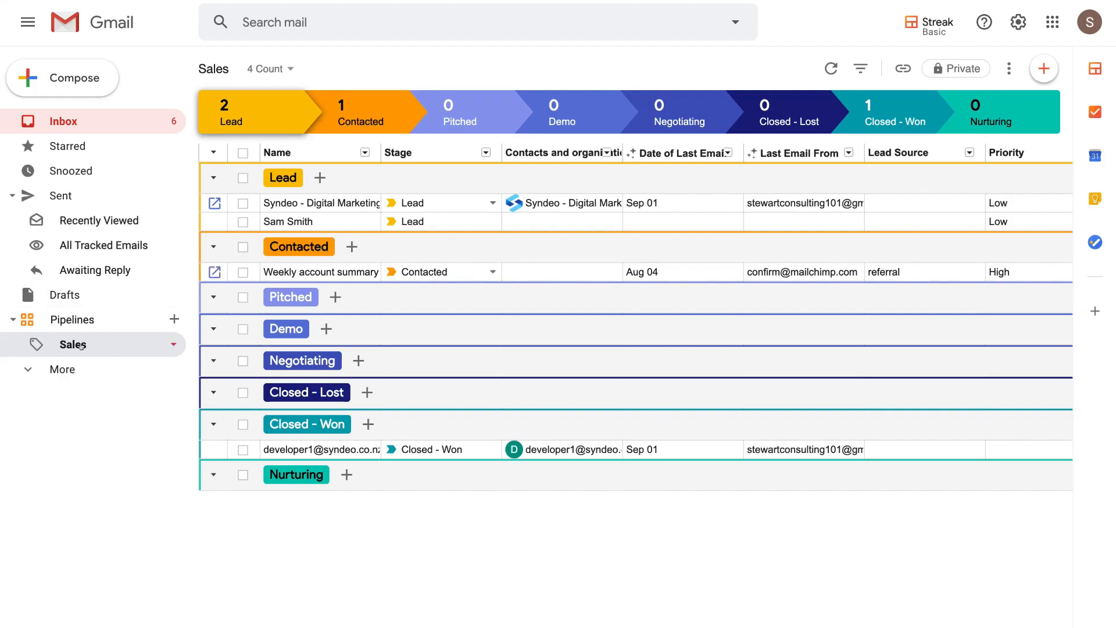
left_click(279, 255)
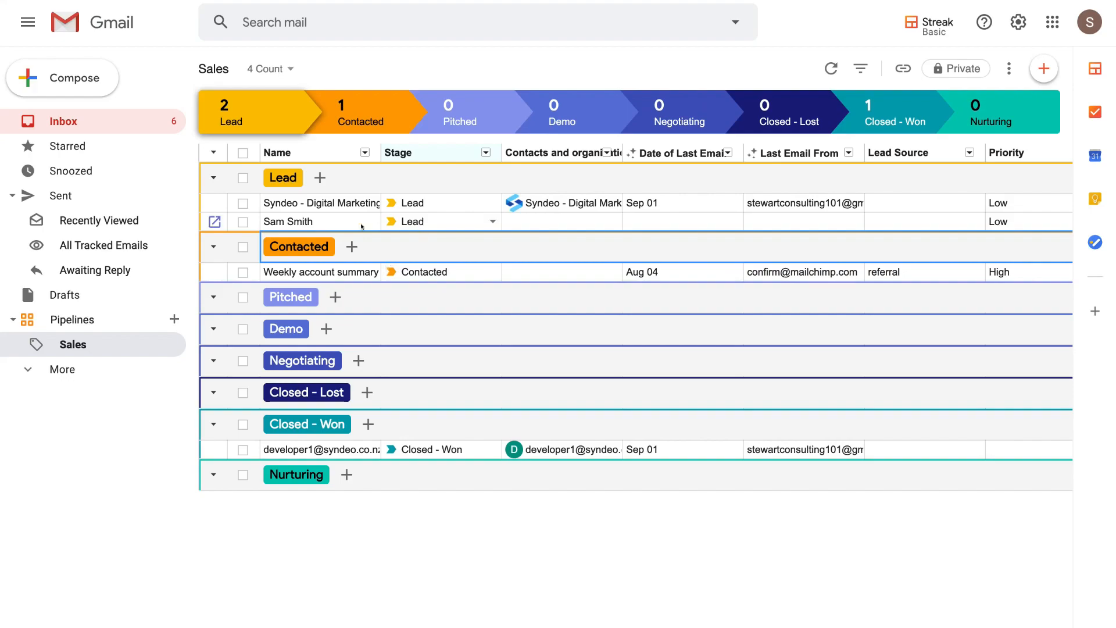
left_click(489, 221)
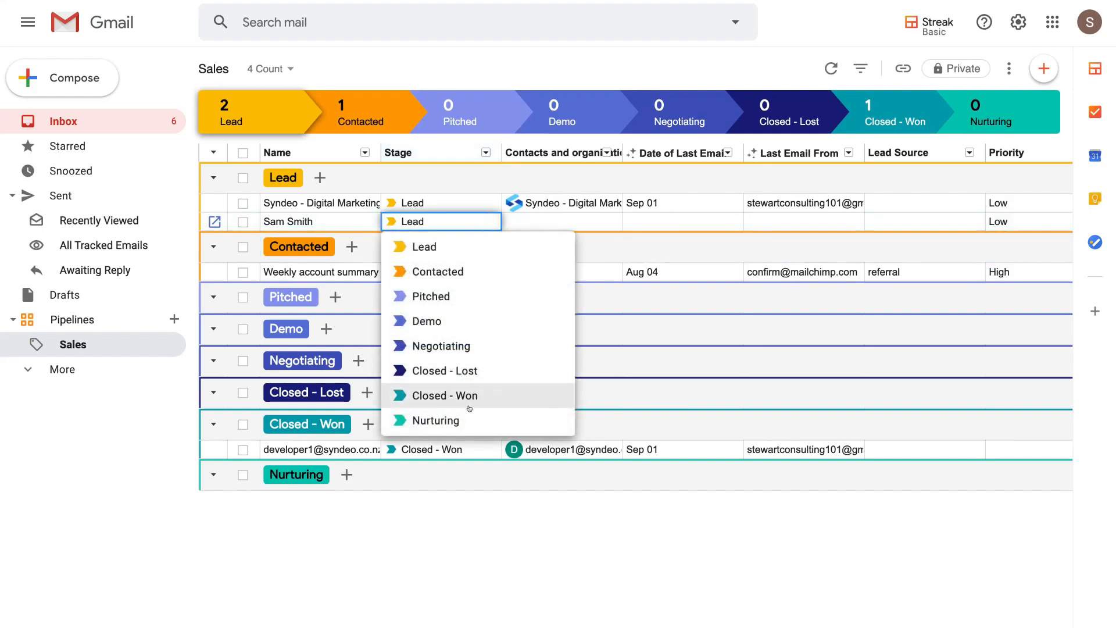
left_click(482, 420)
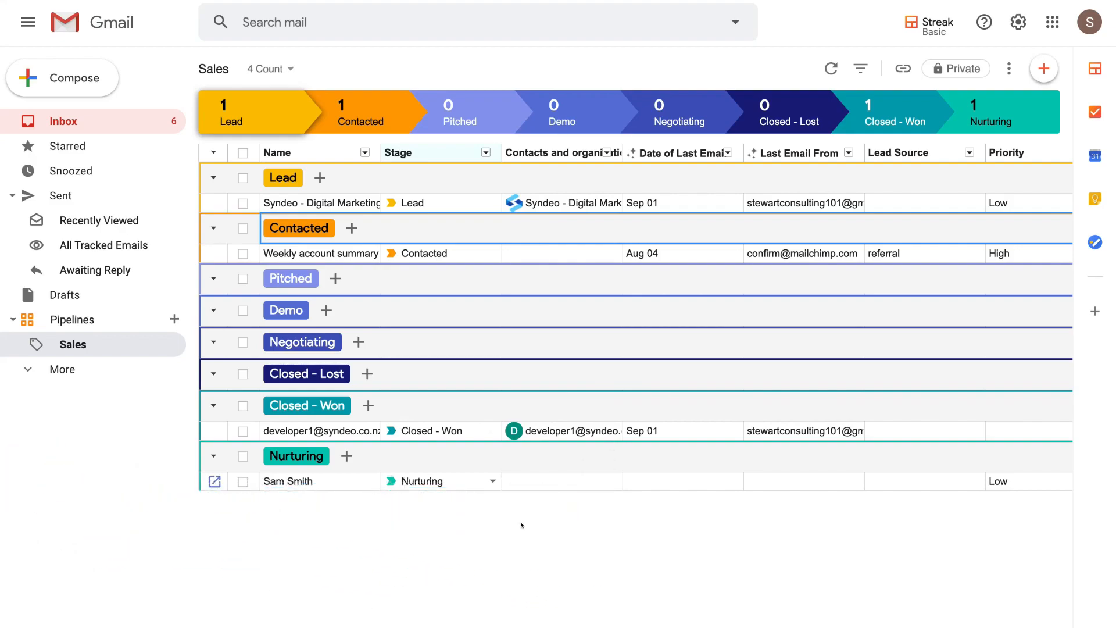
left_click(92, 86)
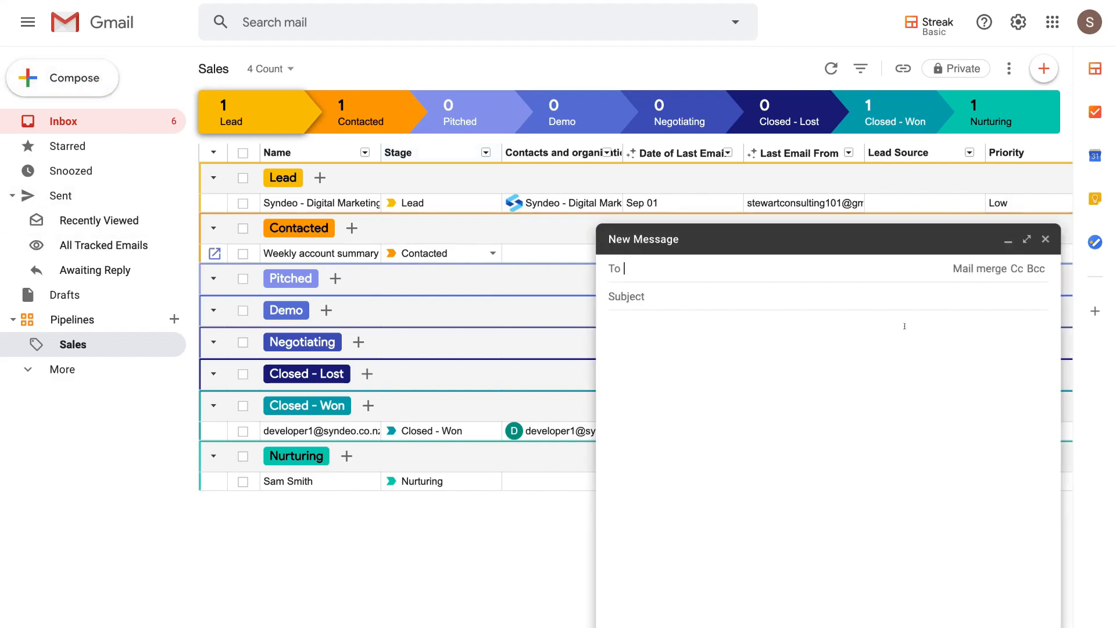
- Address the new draft to the team e-mail address with subject 'Welcome to our team!'
left_click(1027, 237)
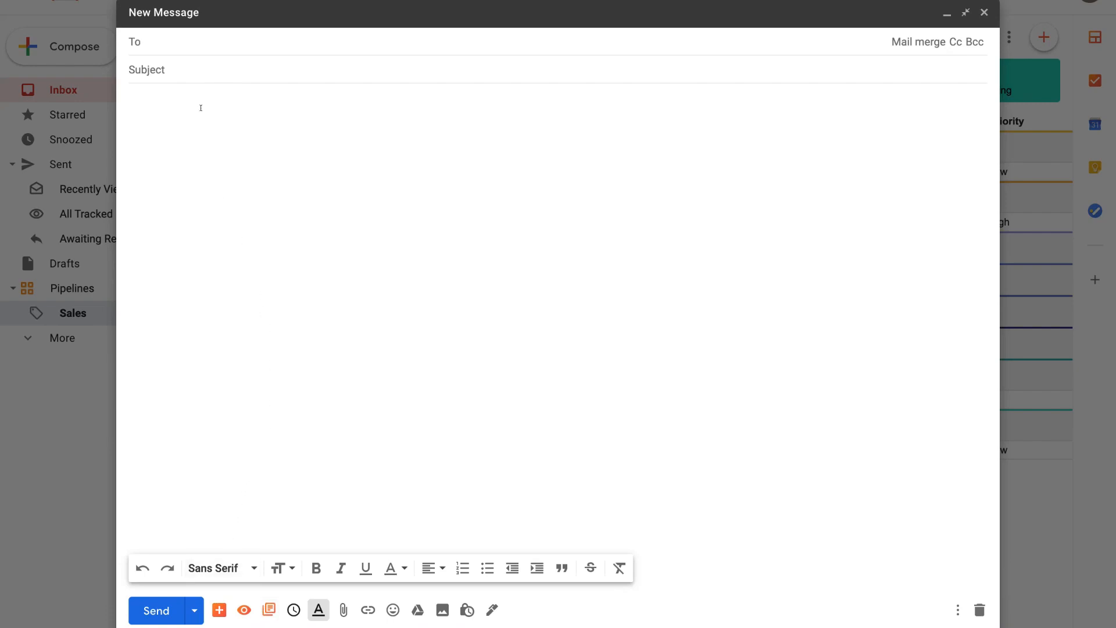
left_click(168, 44)
left_click(173, 71)
type("Welcome to our team!")
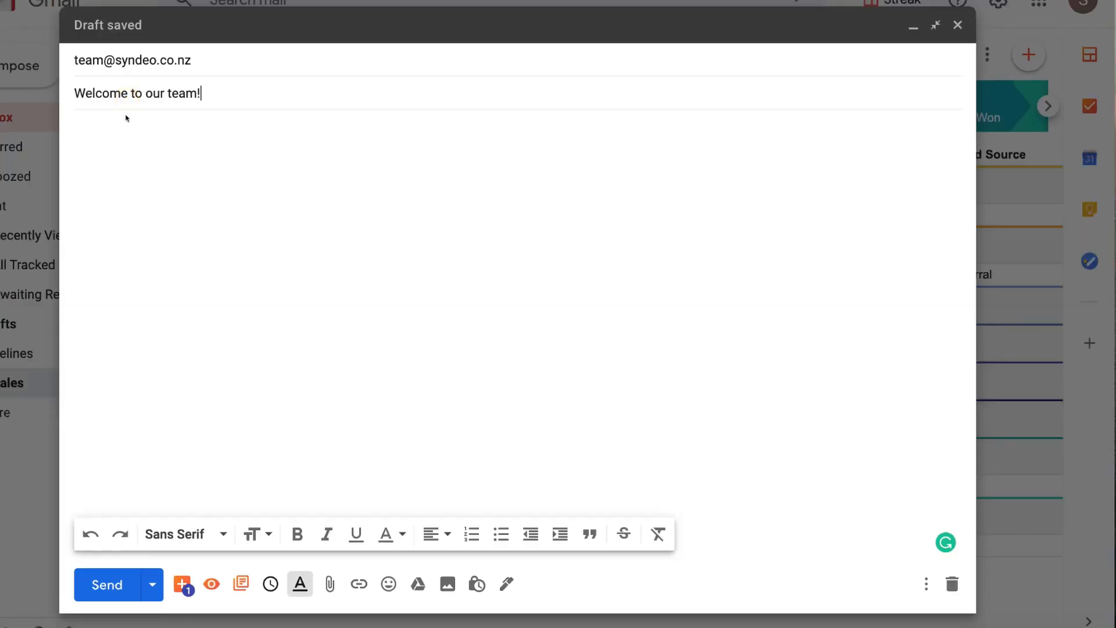
left_click(133, 150)
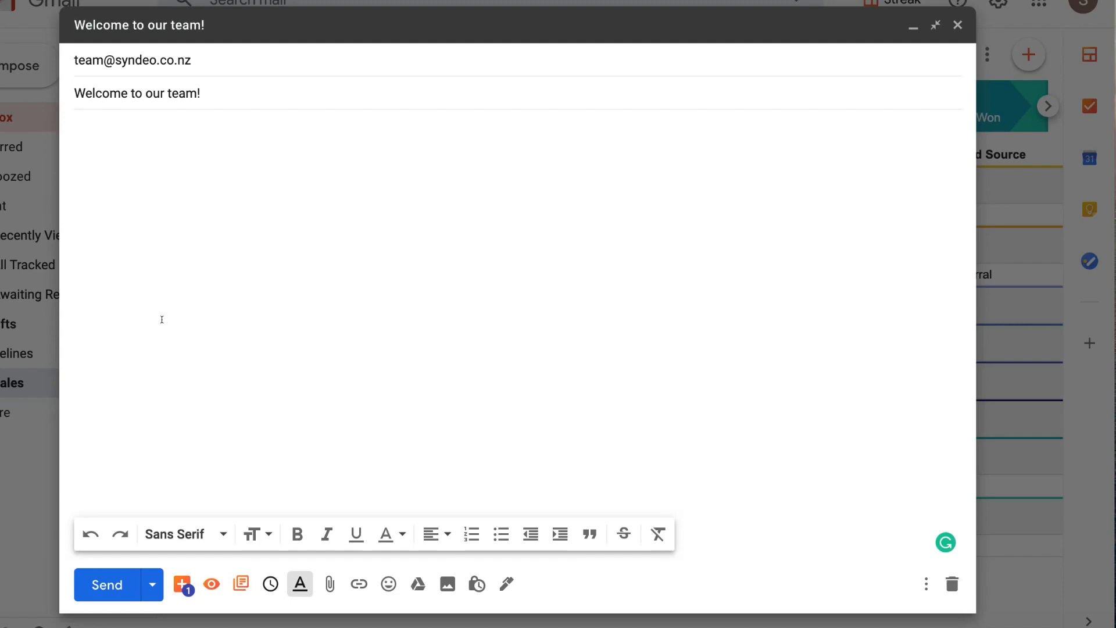
left_click(172, 583)
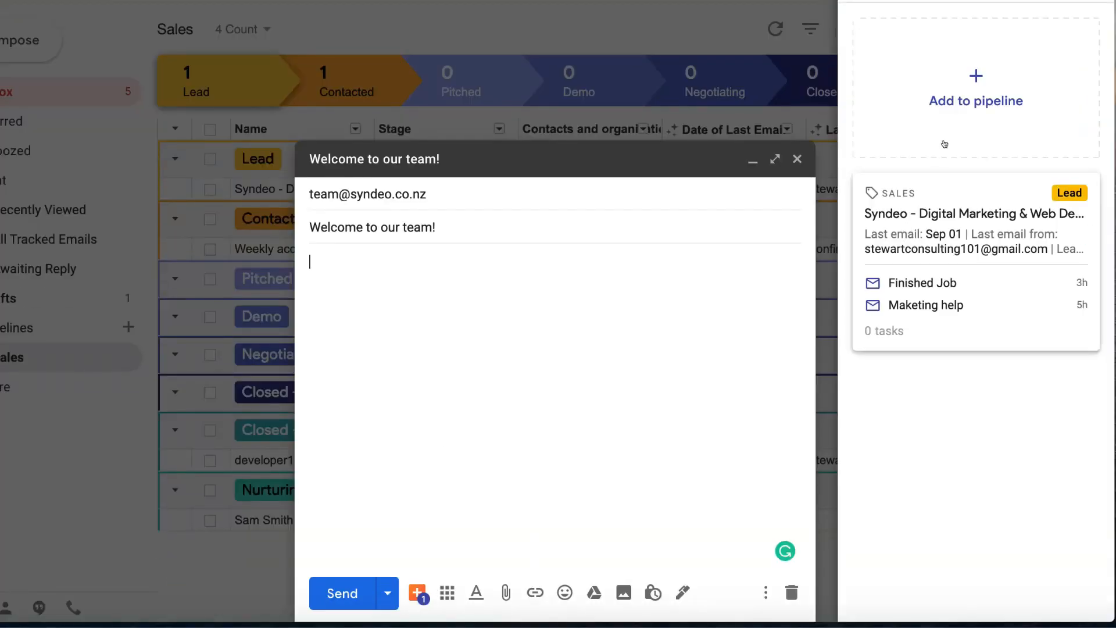
- Track the team address's emails in a new Sales box set to Closed - Won
left_click(961, 128)
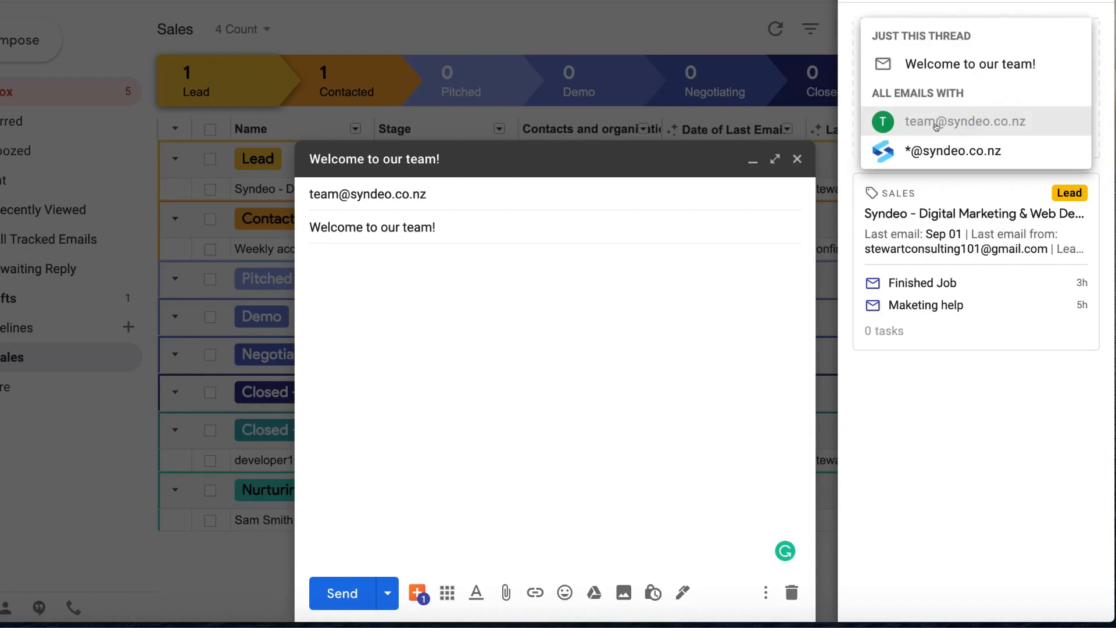
left_click(982, 120)
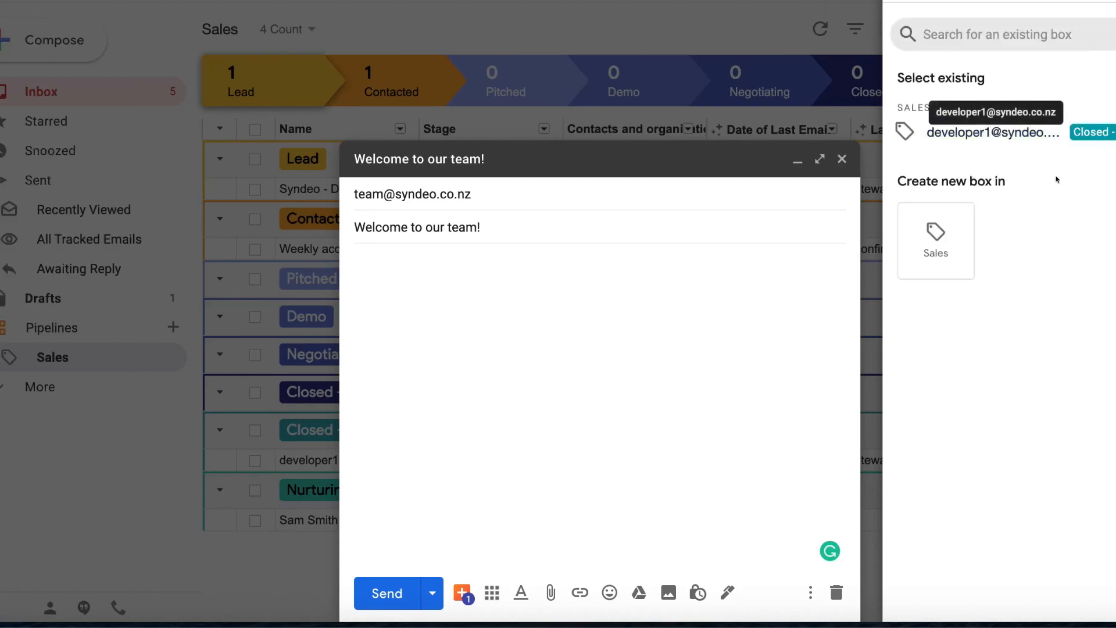
left_click(940, 240)
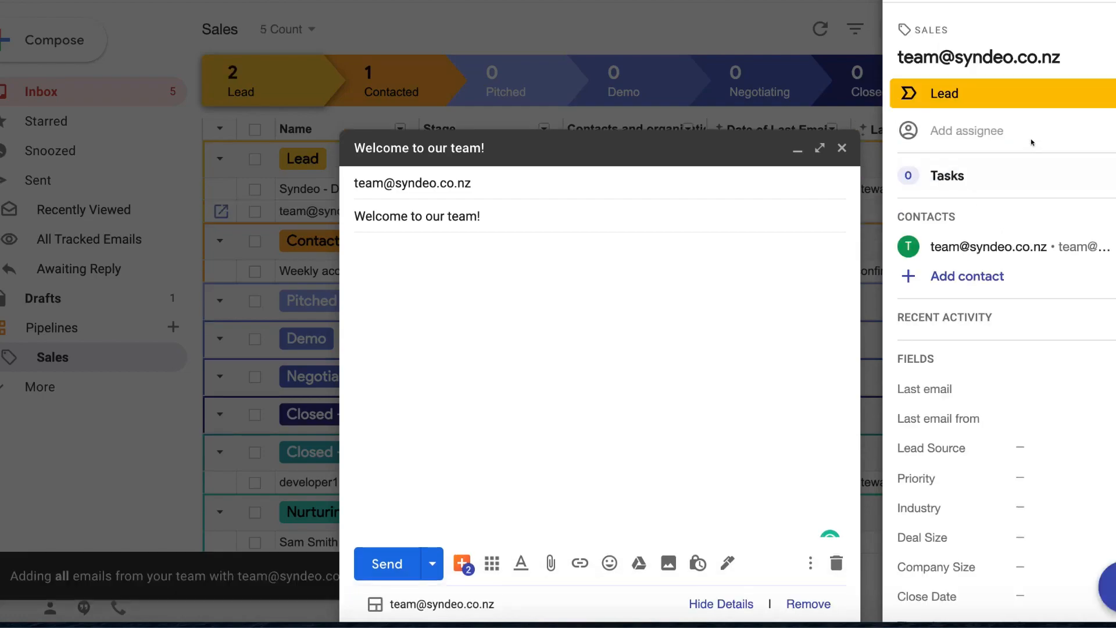
left_click(1110, 94)
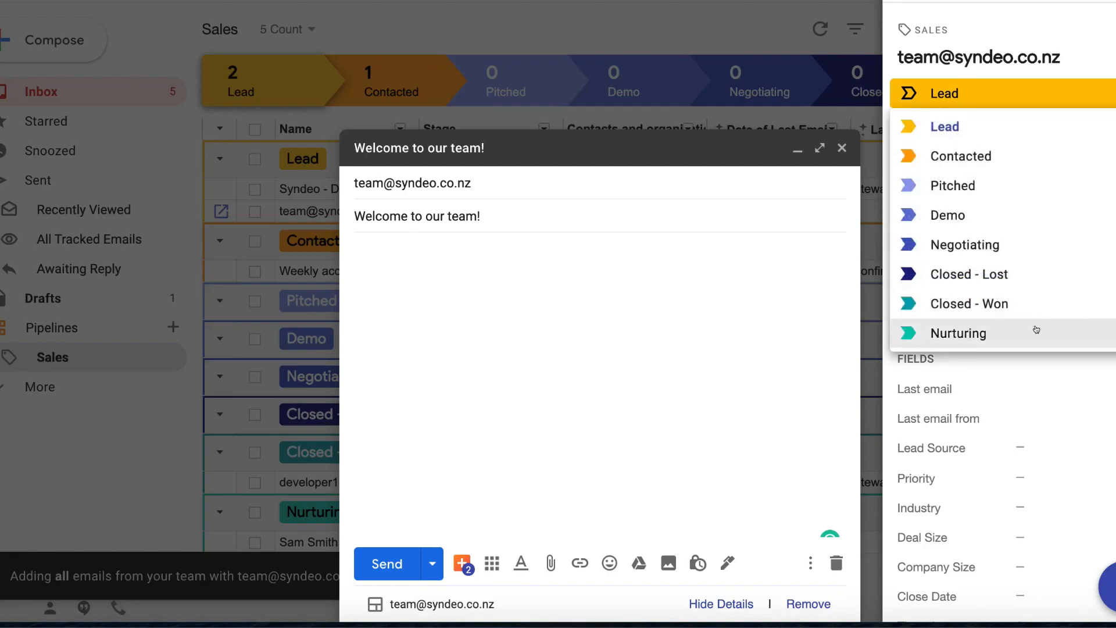
left_click(1032, 306)
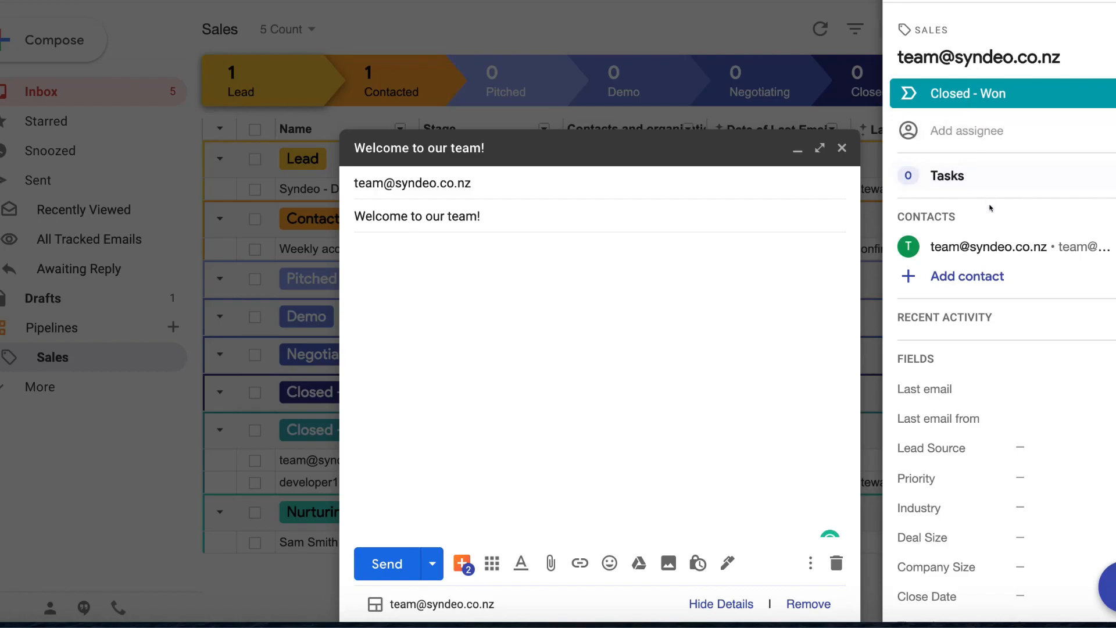
scroll(985, 281, "down", 2)
scroll(985, 280, "down", 3)
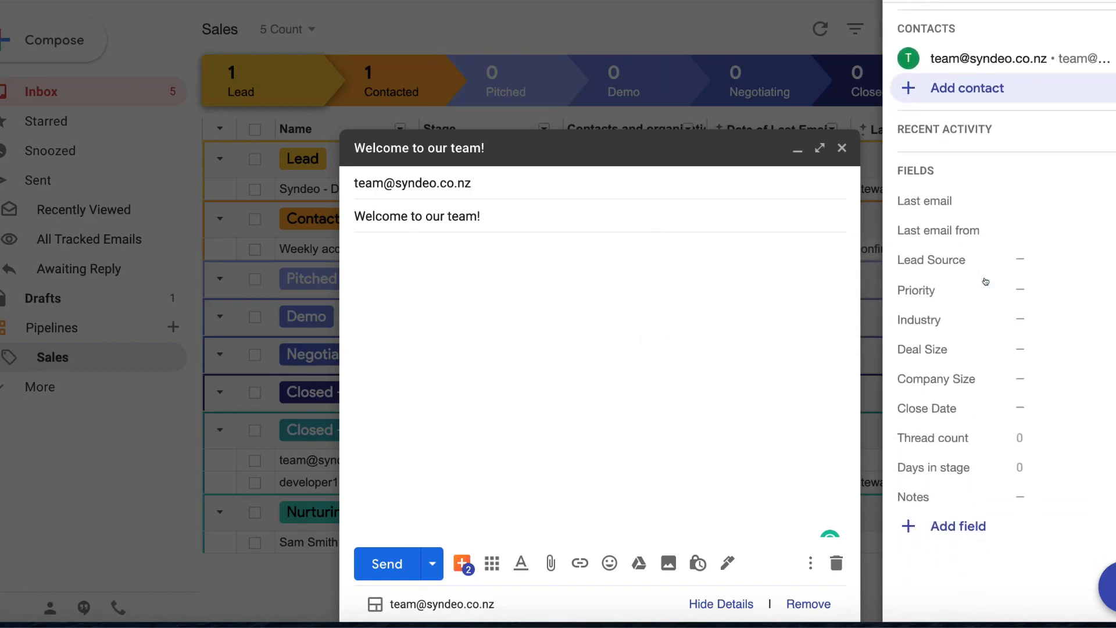
scroll(987, 281, "up", 4)
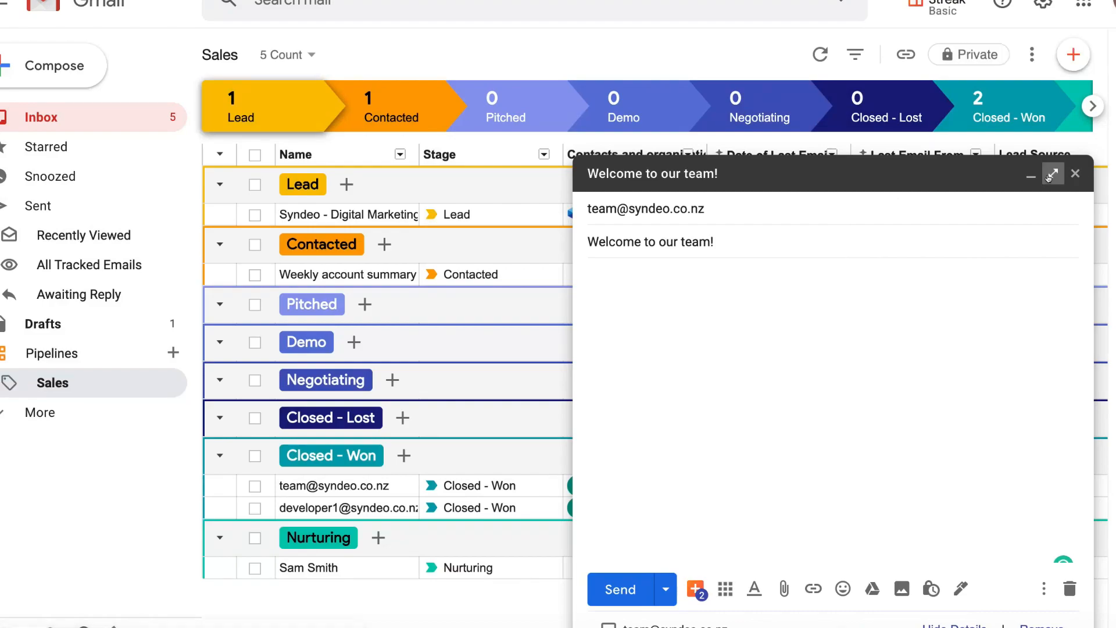
- Expand the welcome draft to a large window and toggle email tracking off and back on
left_click(1052, 176)
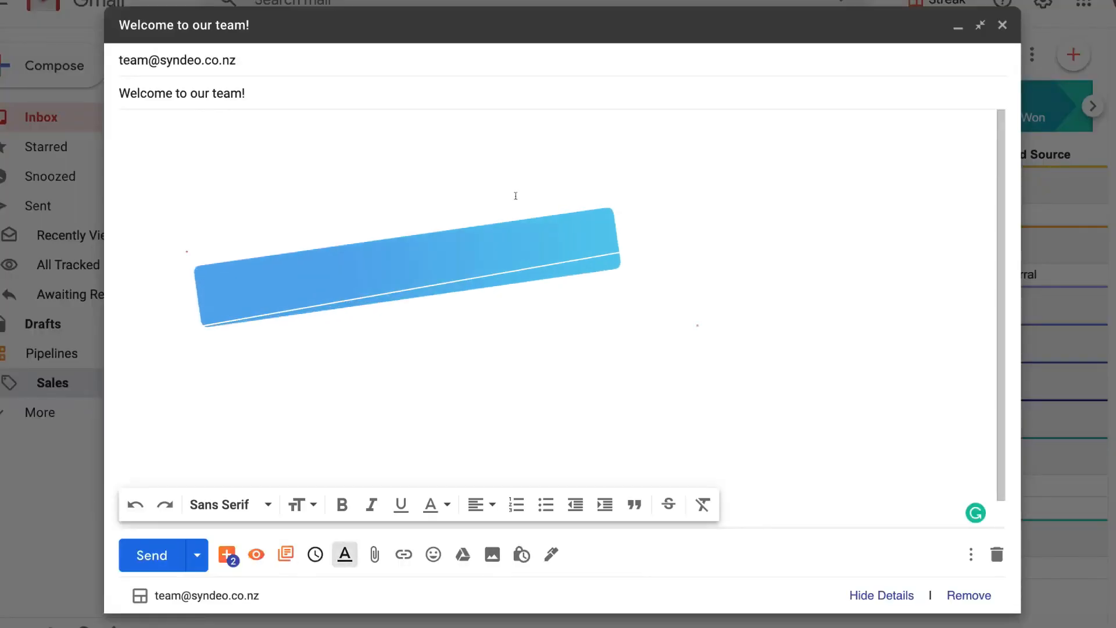
left_click(253, 555)
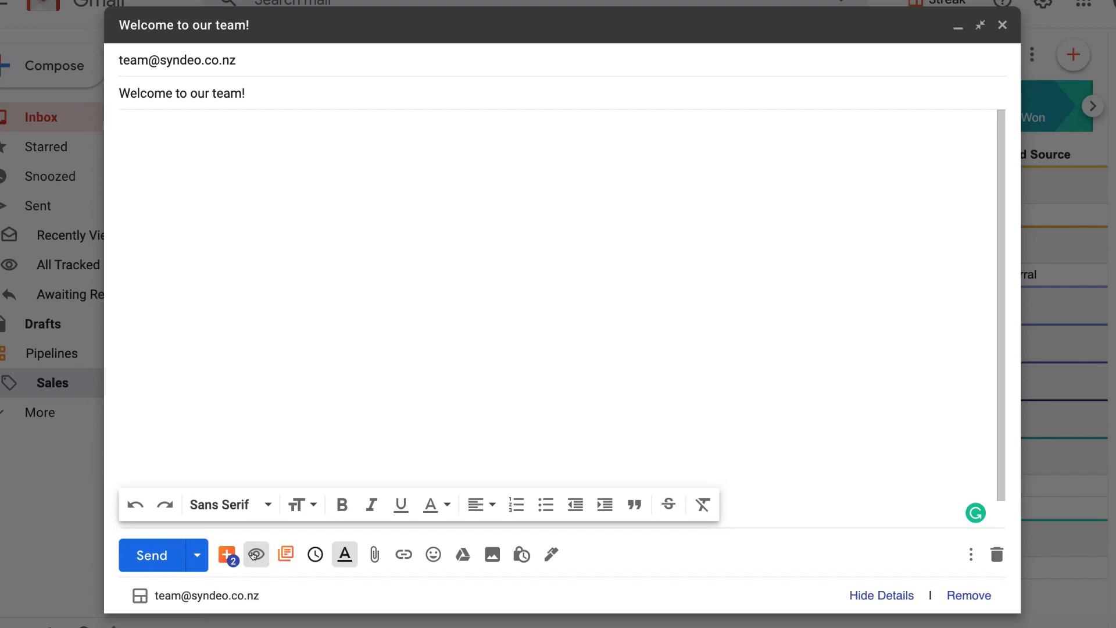
left_click(254, 555)
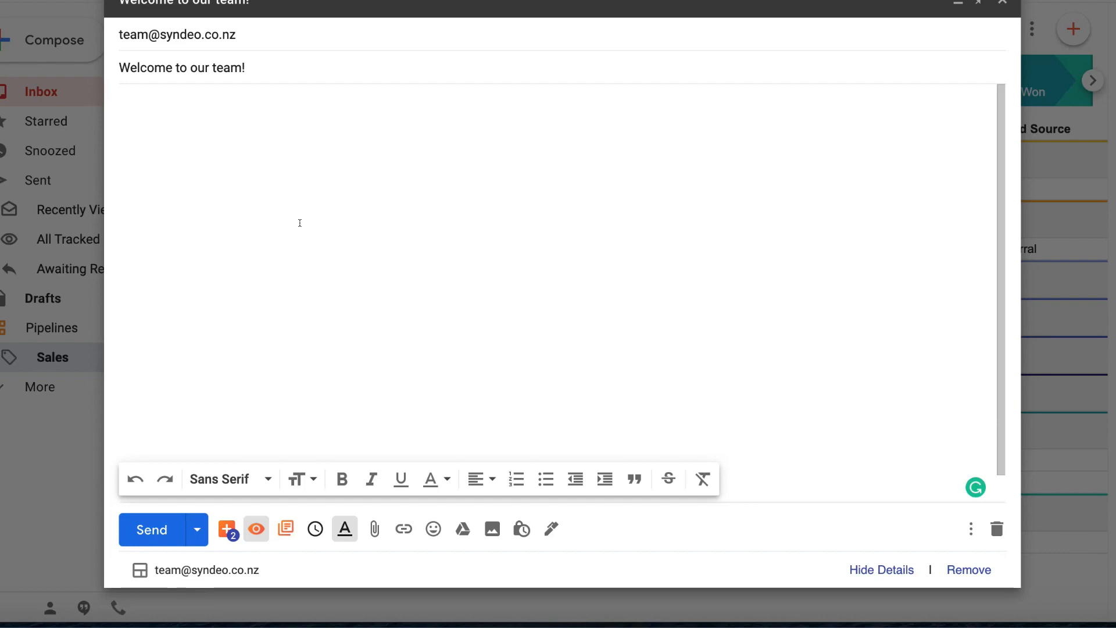
- Start a snippet from the draft named 'Welcome email' with shortcut #w, kept Private
left_click(281, 529)
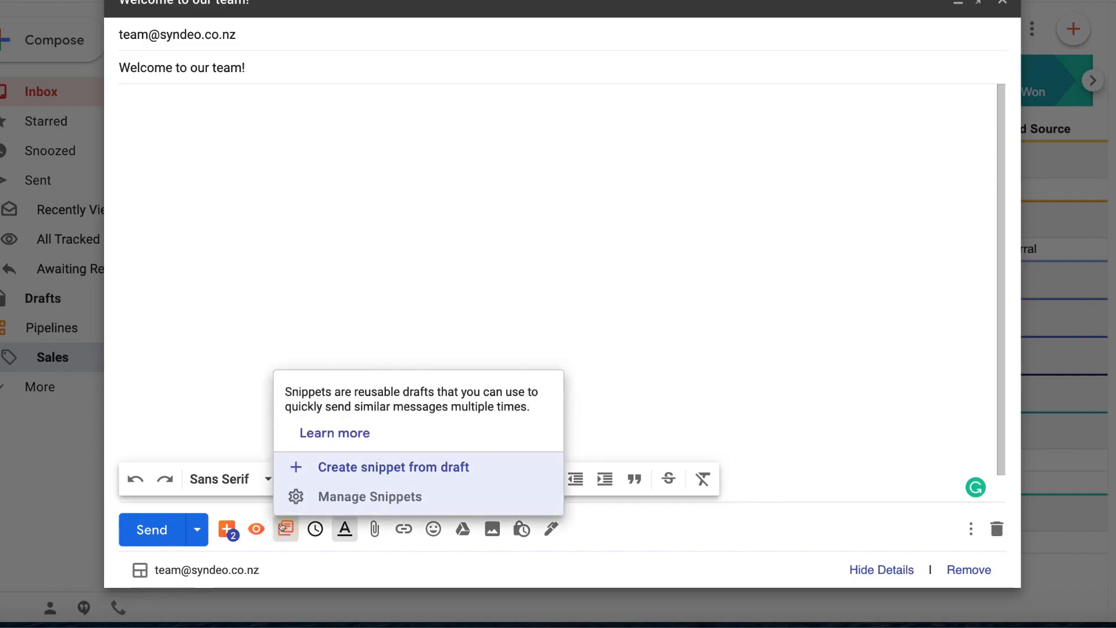
left_click(390, 467)
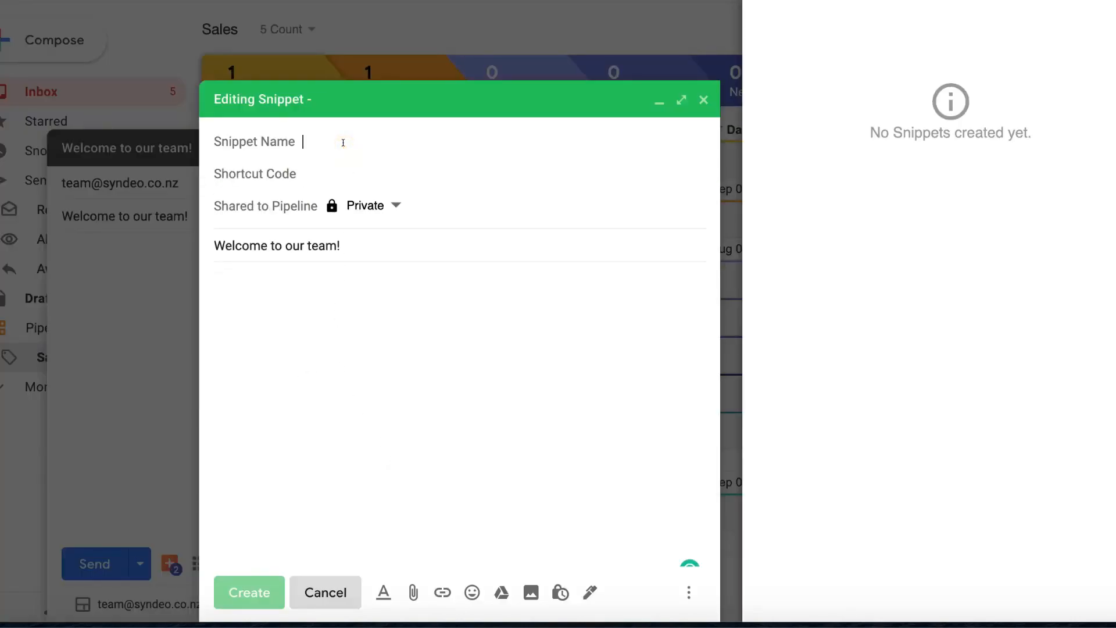
type("Welcome email")
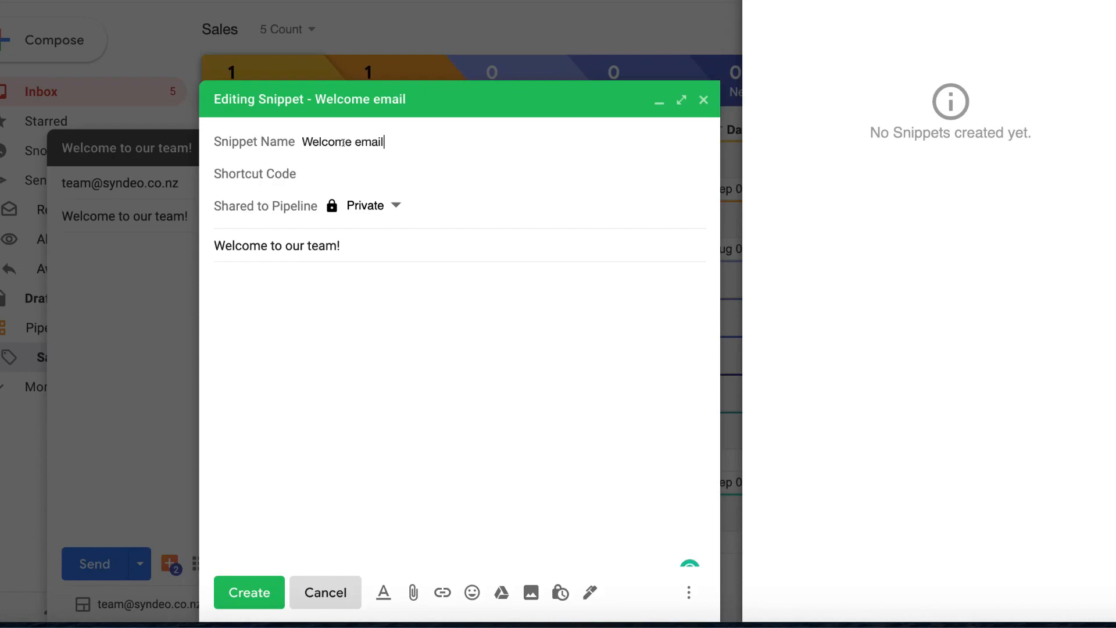
left_click(331, 169)
type("#w")
left_click(356, 205)
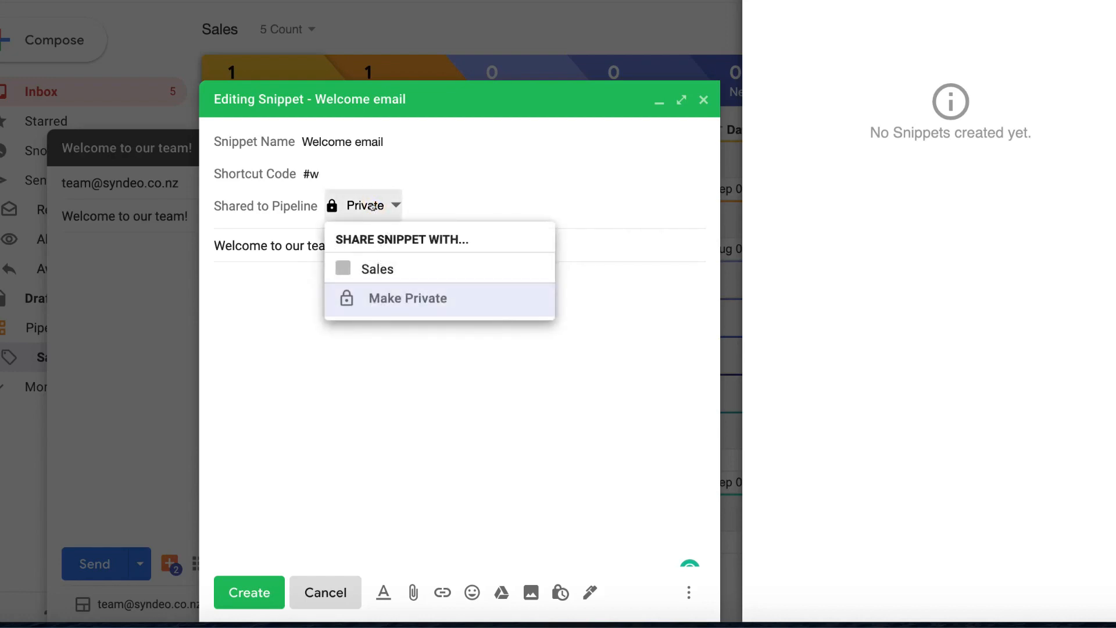
left_click(435, 202)
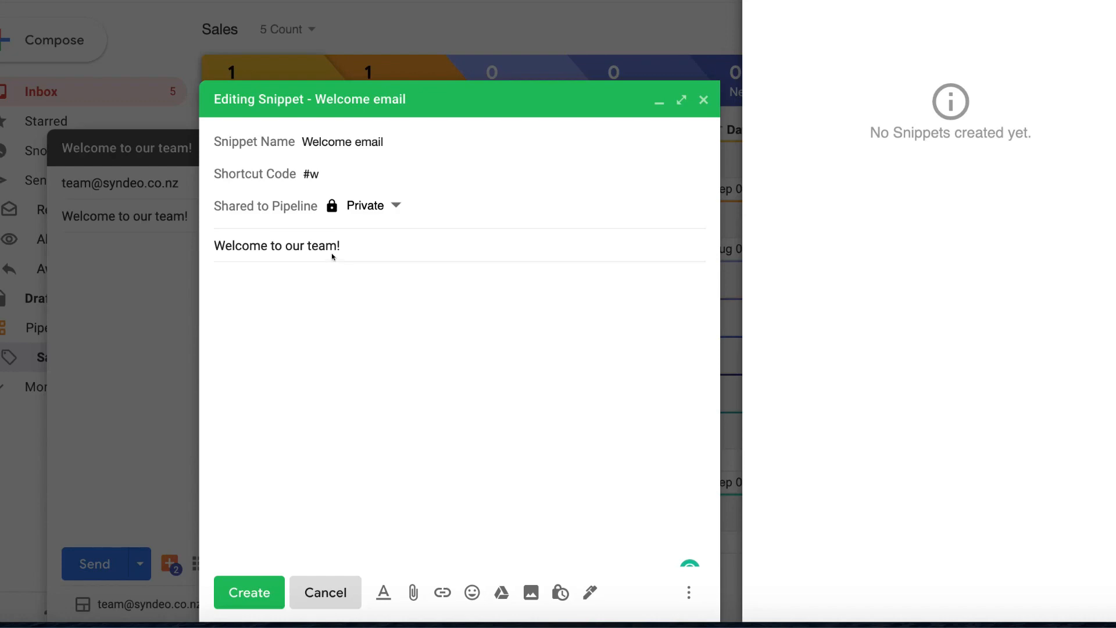
- Fill in the welcome message body and create the Welcome email snippet
left_click(331, 276)
type("Hi,")
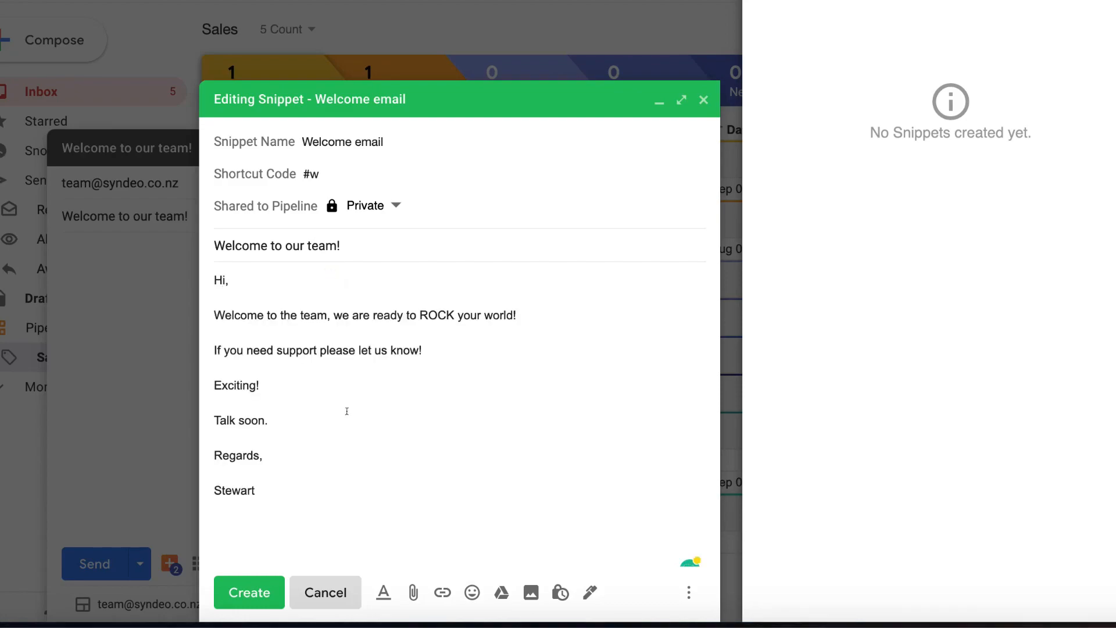
left_click_drag(282, 485, 272, 279)
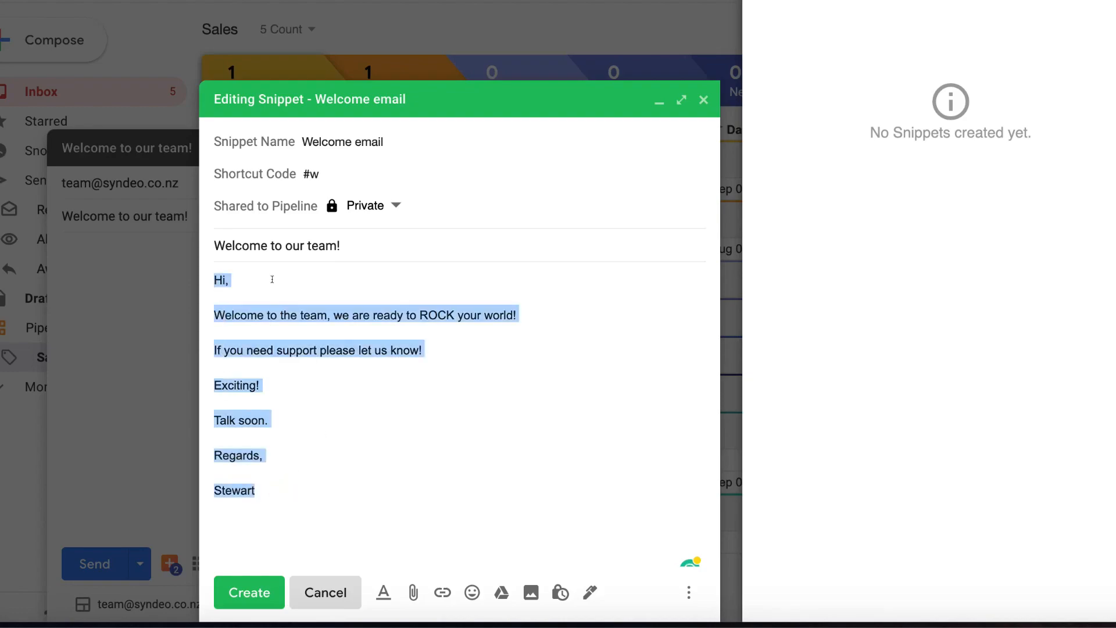
left_click(272, 279)
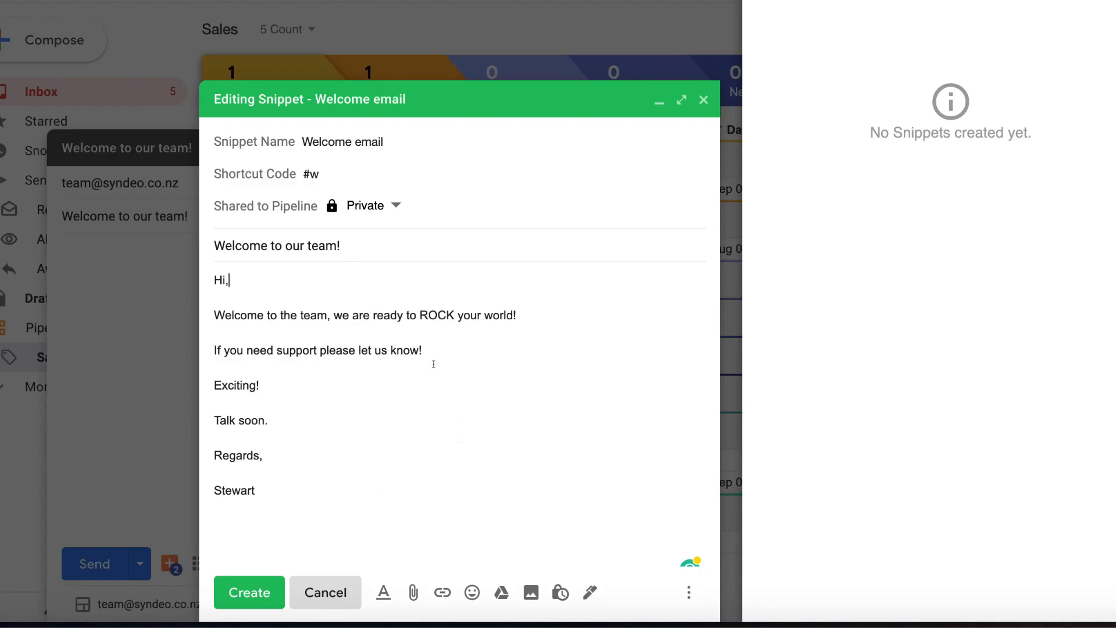
left_click(272, 578)
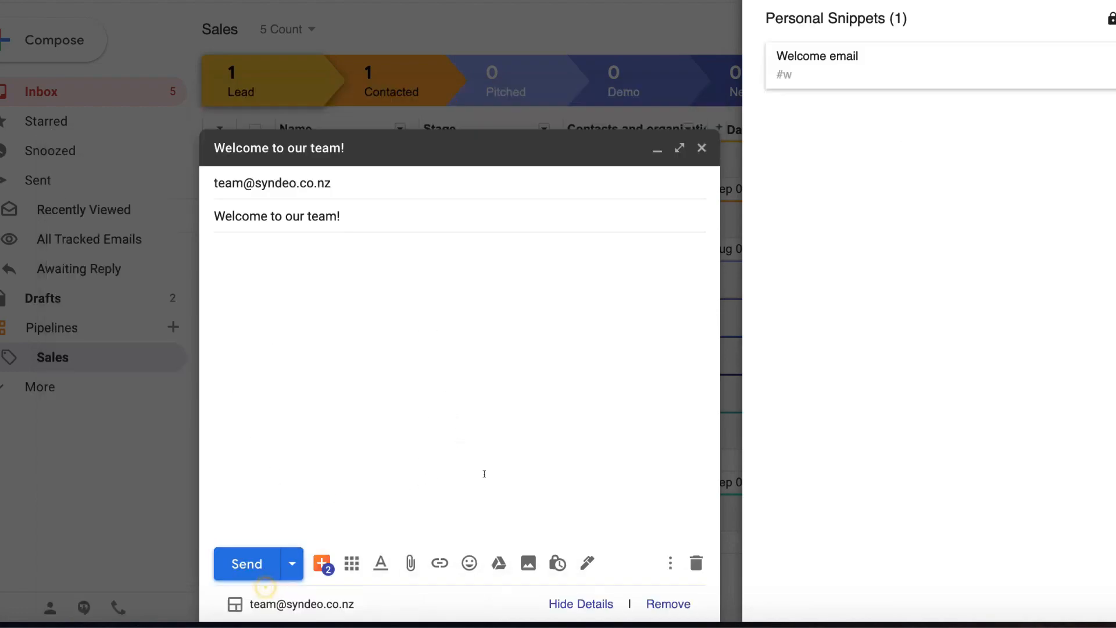
- Expand the 'Welcome to our team!' draft and insert the Welcome email snippet into its body
left_click(1063, 173)
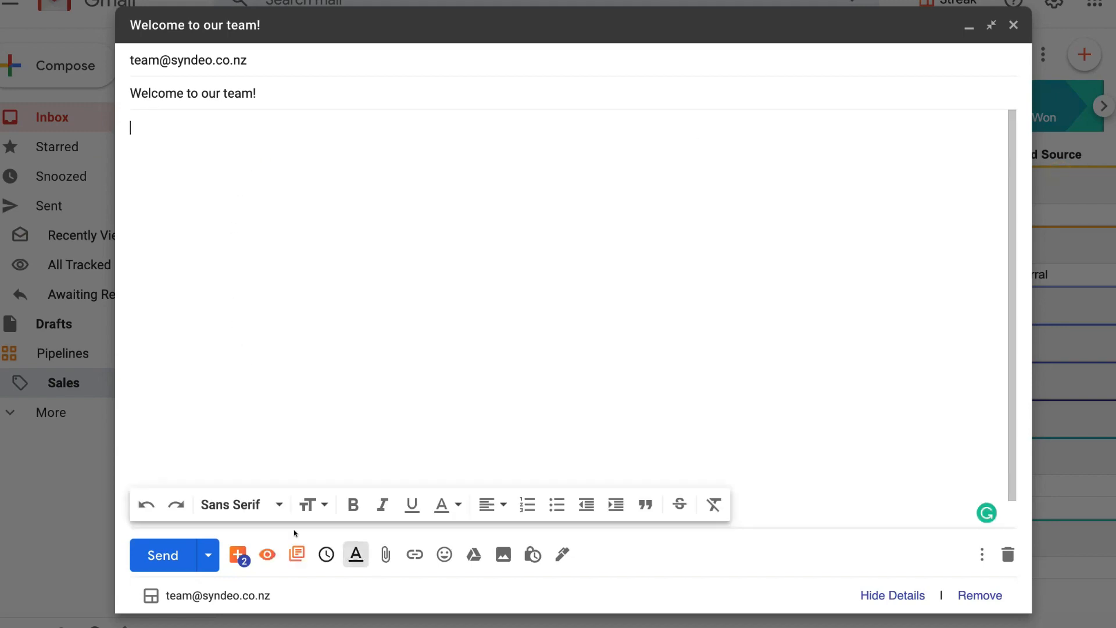
left_click(296, 554)
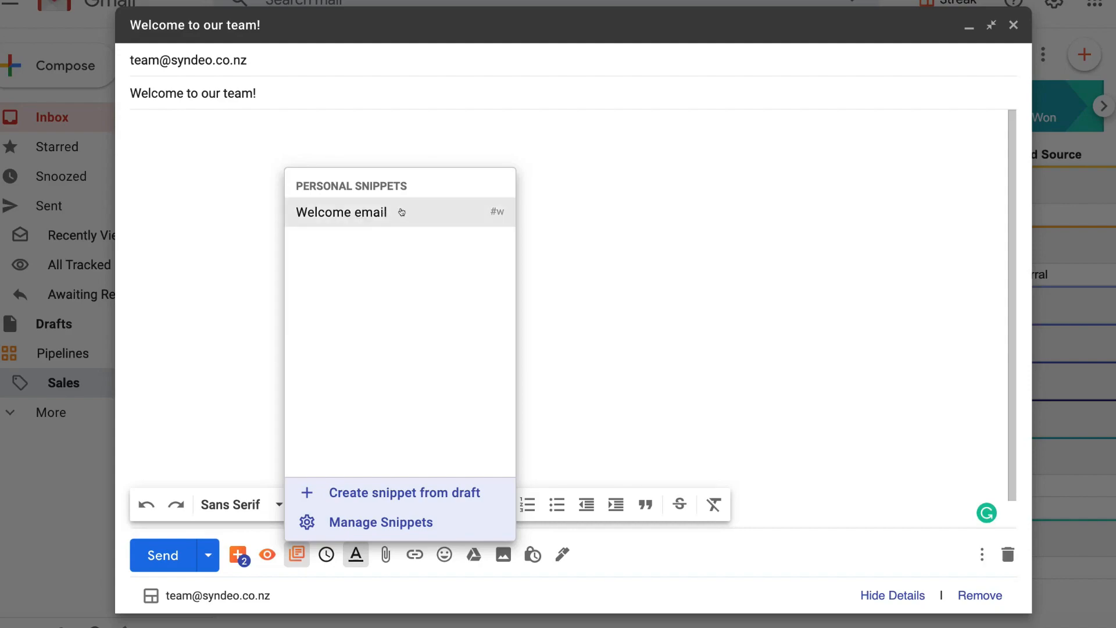
left_click(421, 209)
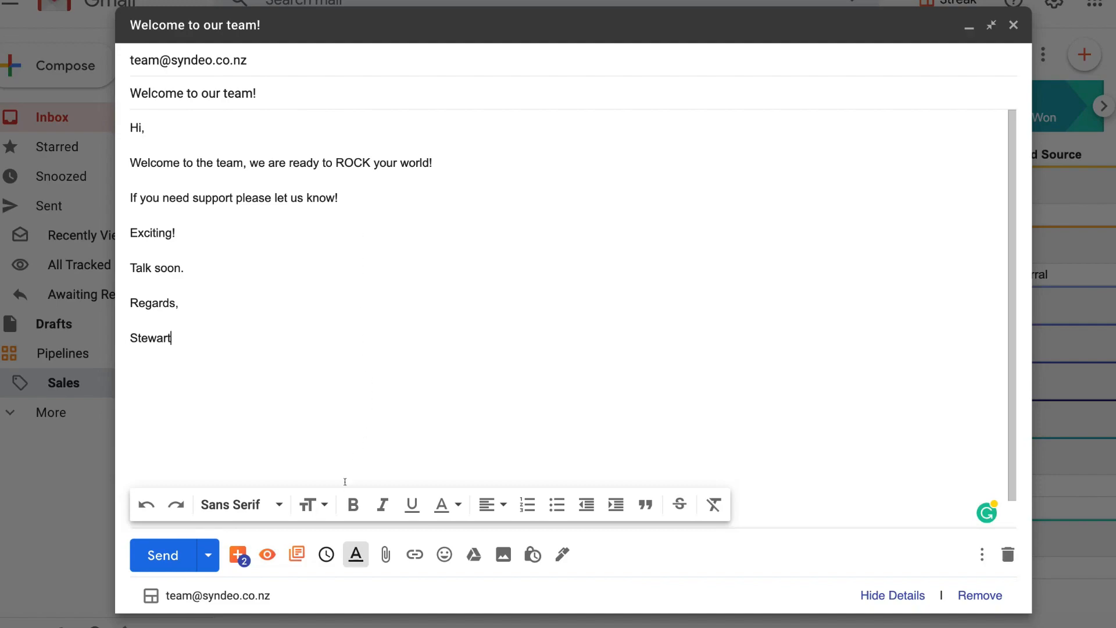
left_click(296, 554)
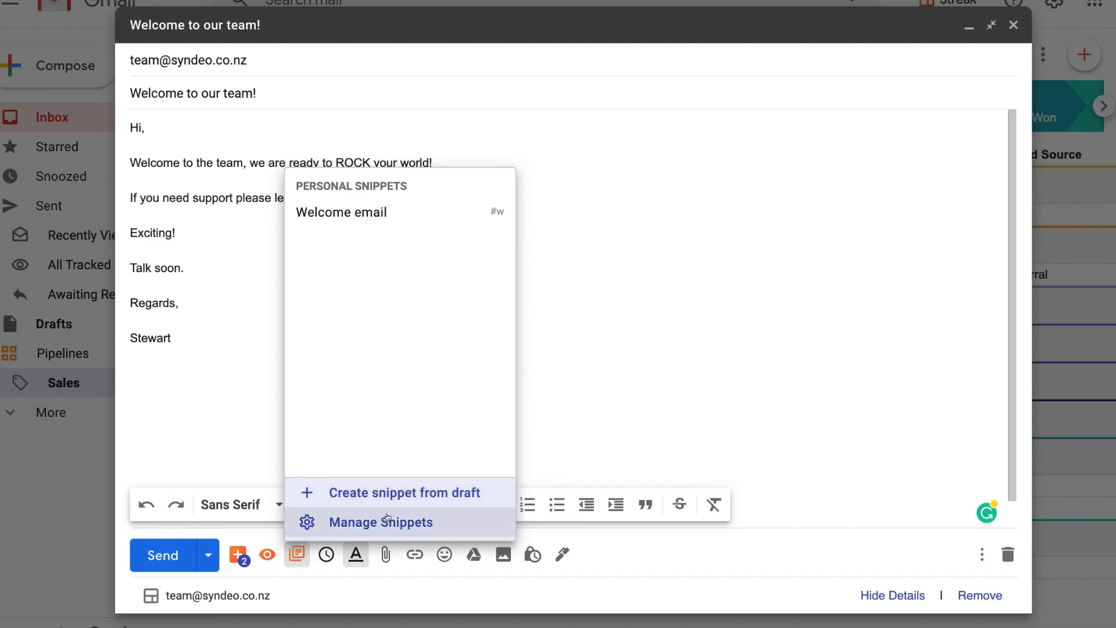
left_click(236, 259)
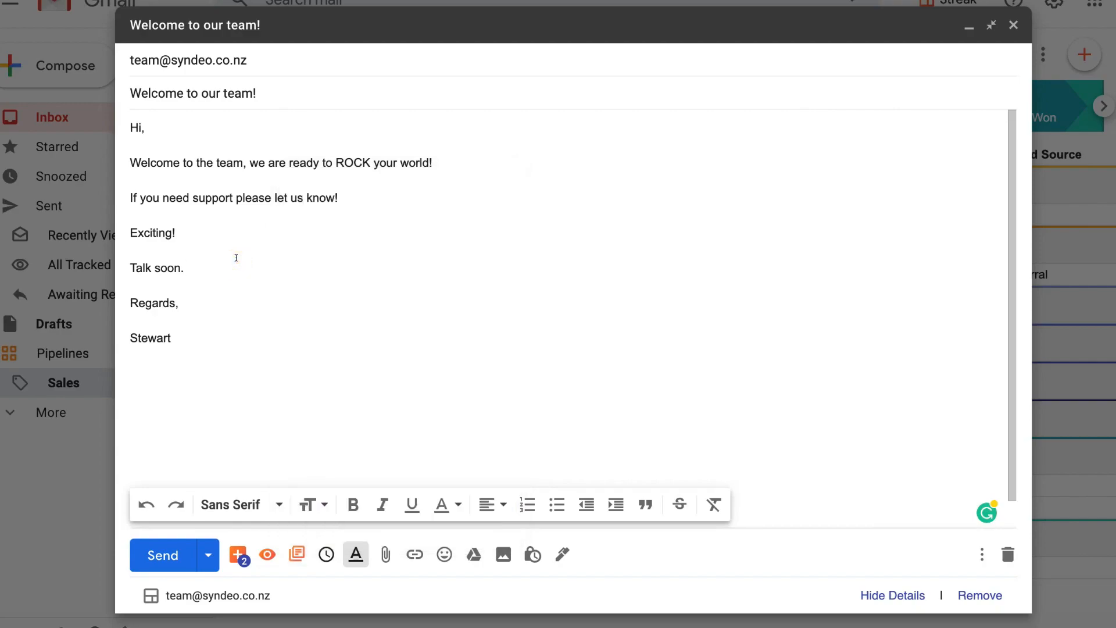
left_click(320, 555)
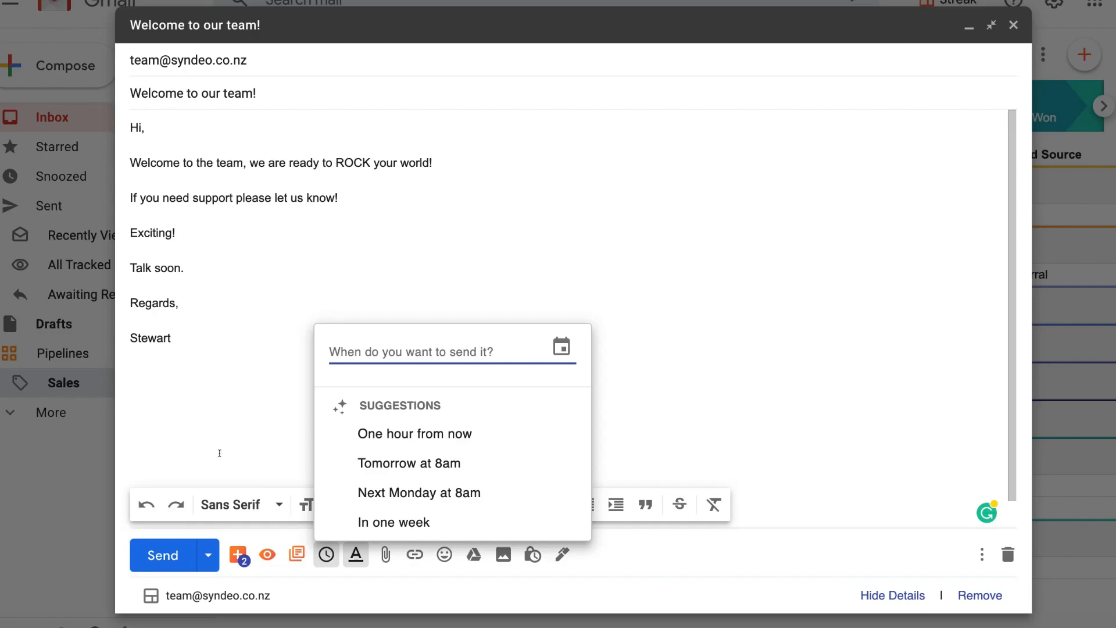
left_click(232, 423)
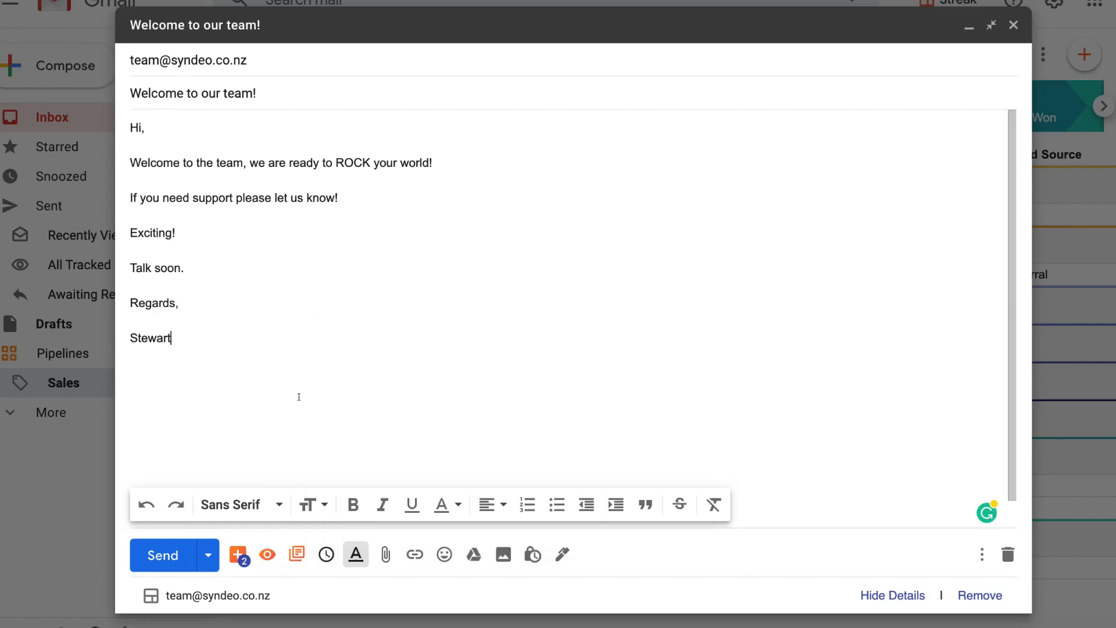
left_click(204, 550)
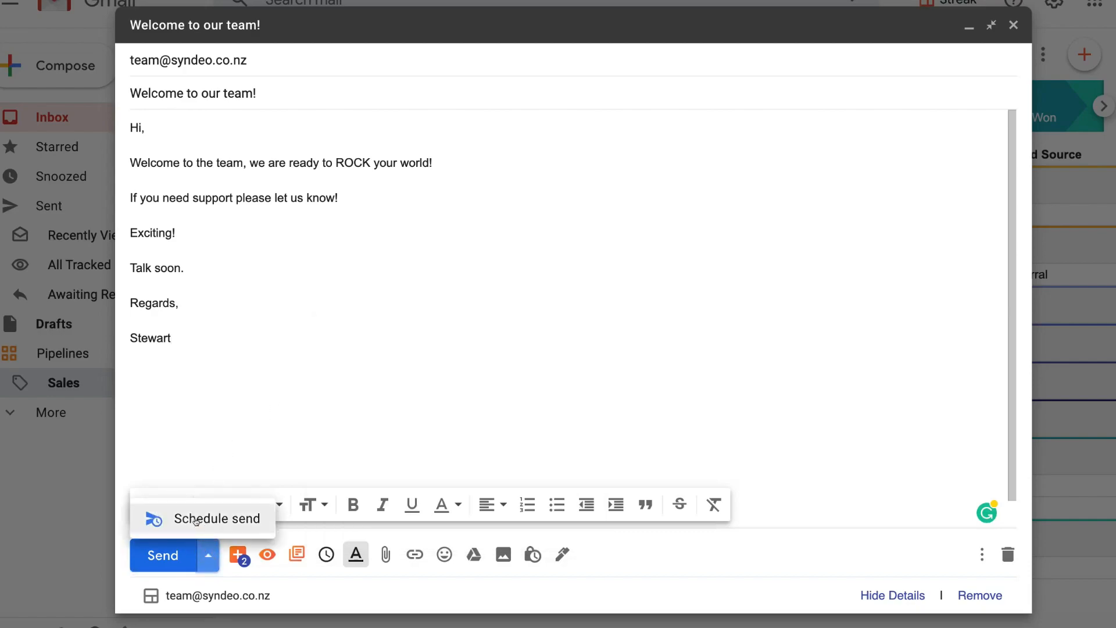
left_click(214, 414)
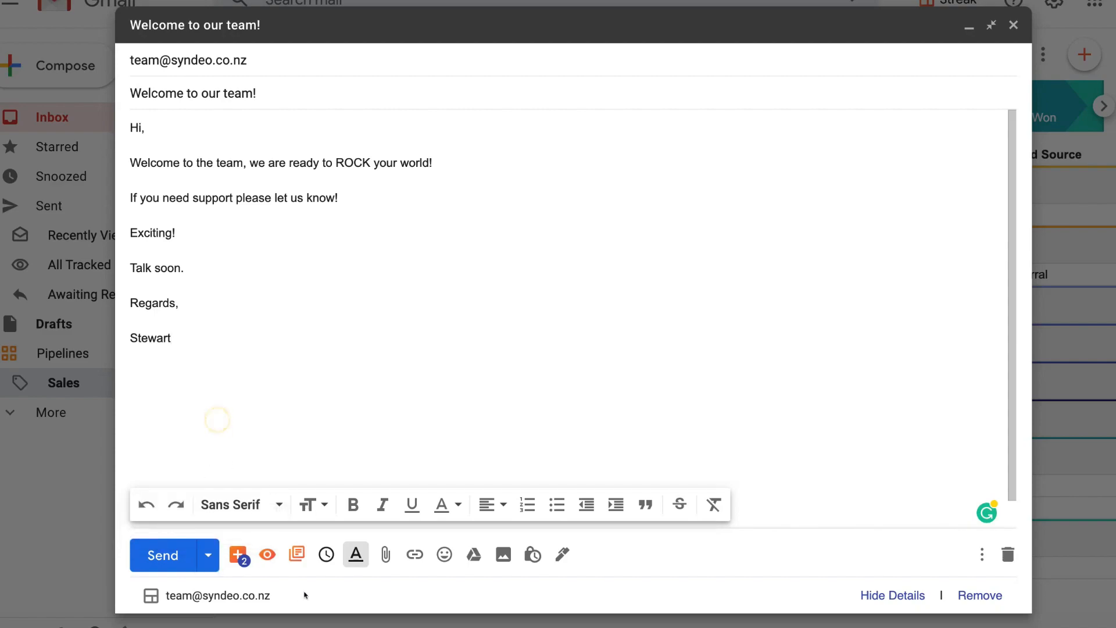
left_click(323, 558)
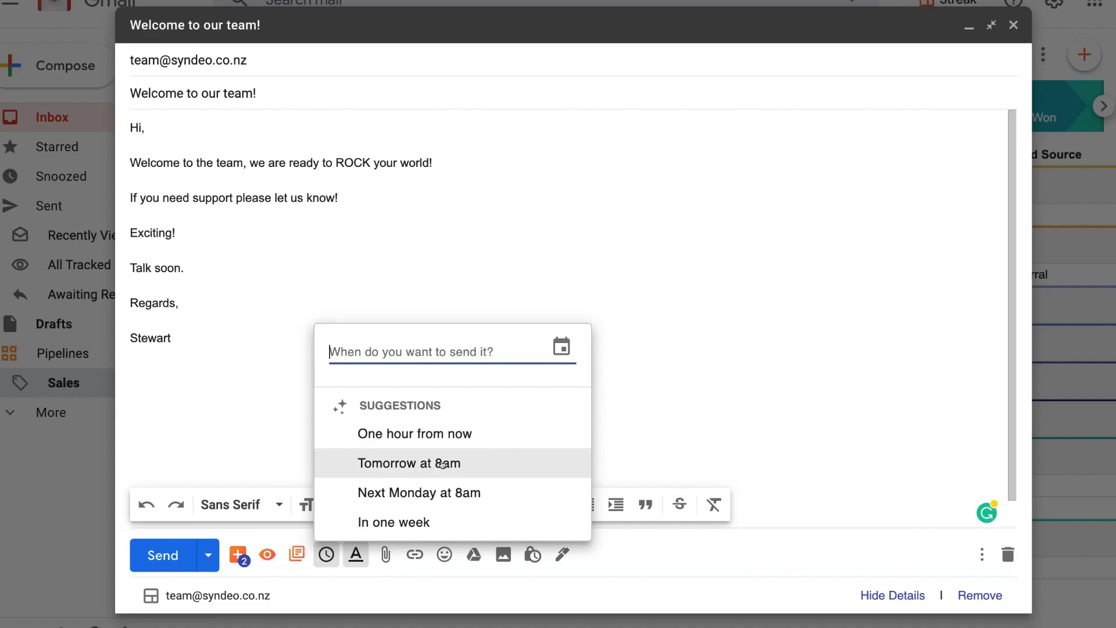
left_click(278, 382)
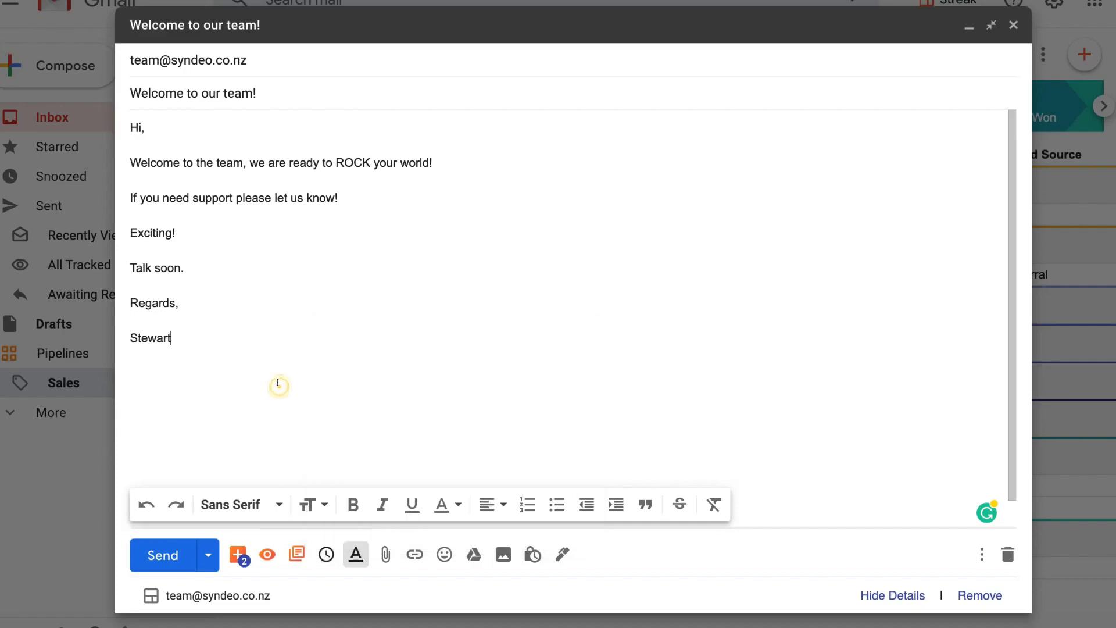